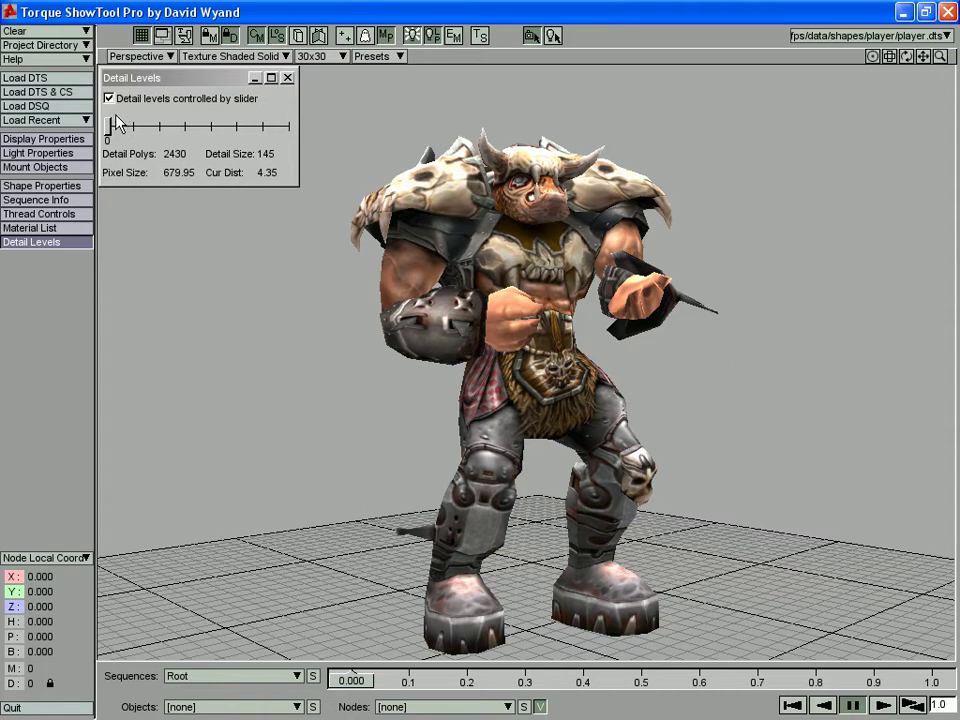
View the player model at detail level 7, play the Root sequence briefly, and rewind it to the start.
mouse_move(108, 125)
left_mouse_down()
mouse_move(300, 124)
mouse_move(108, 124)
left_mouse_up()
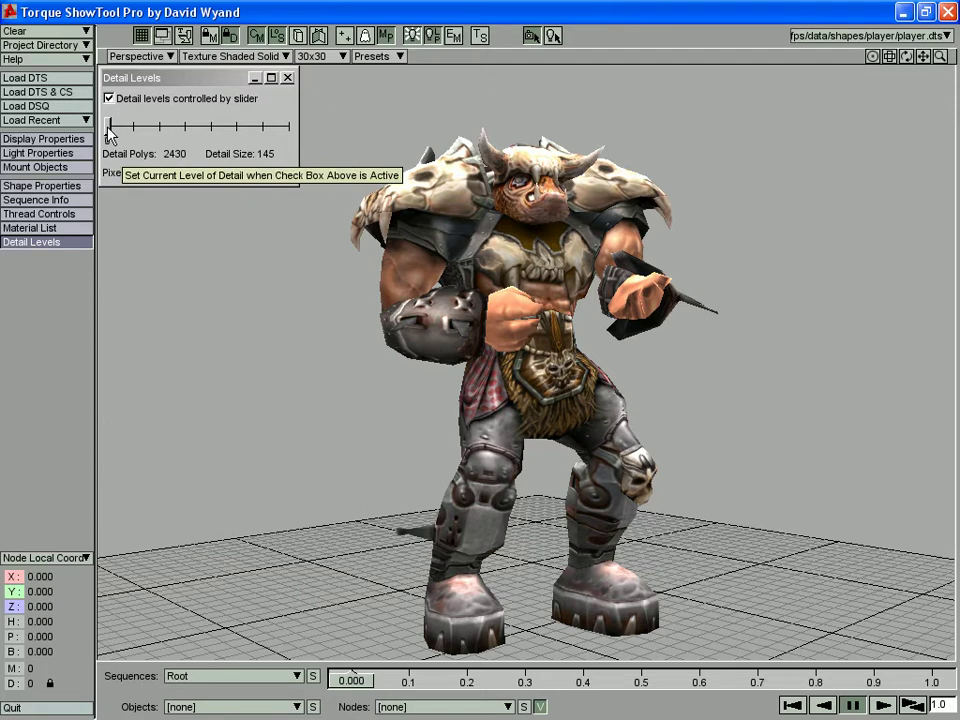
left_click_drag(110, 133, 313, 132)
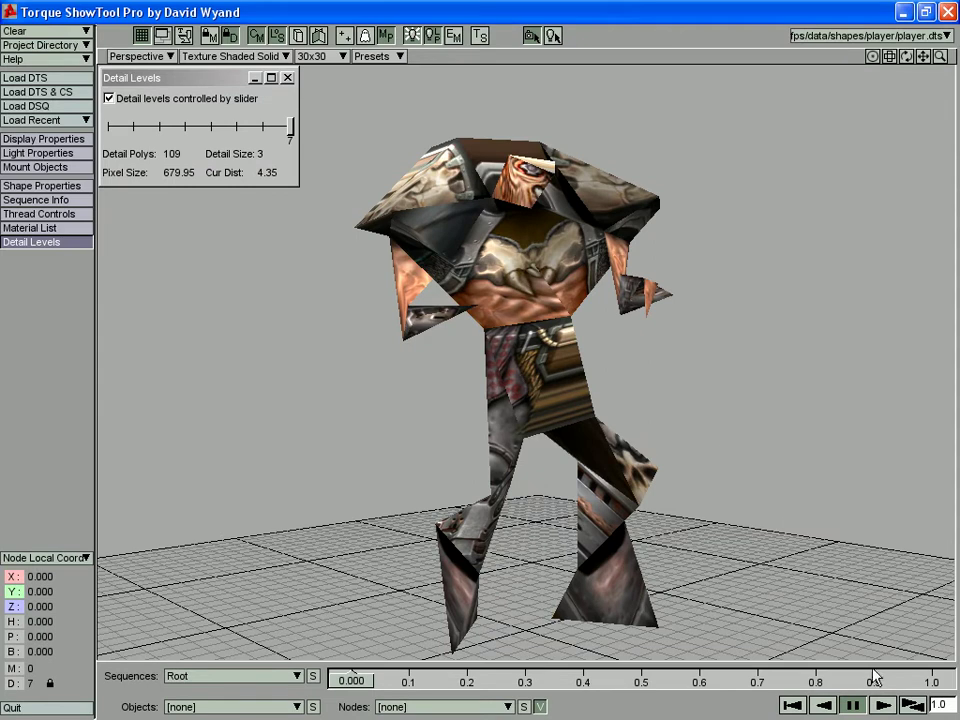
left_click(884, 705)
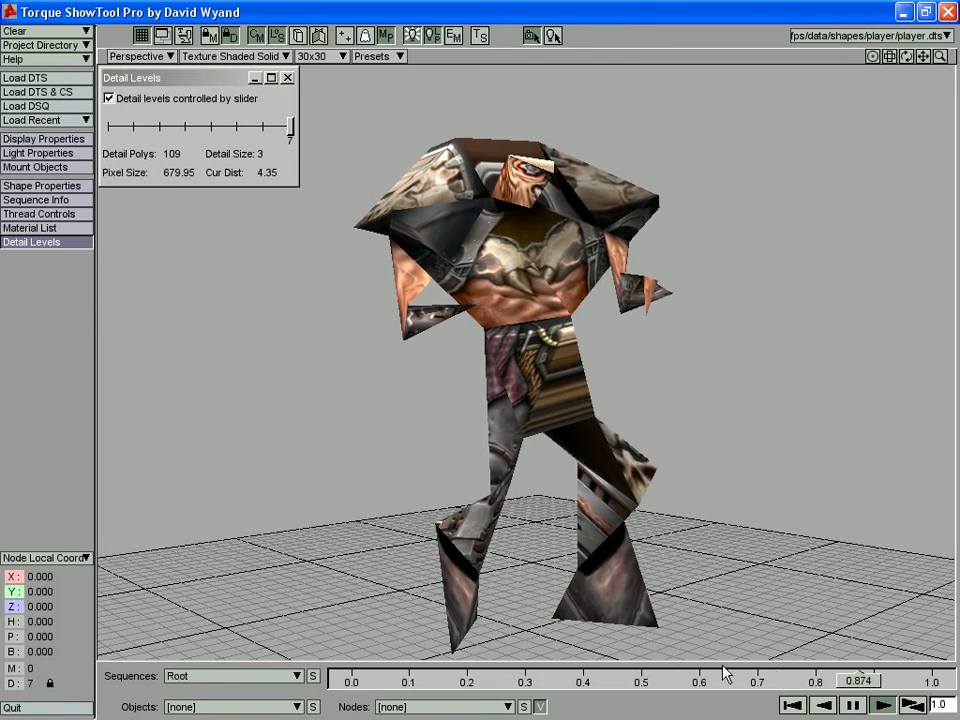
left_click(855, 705)
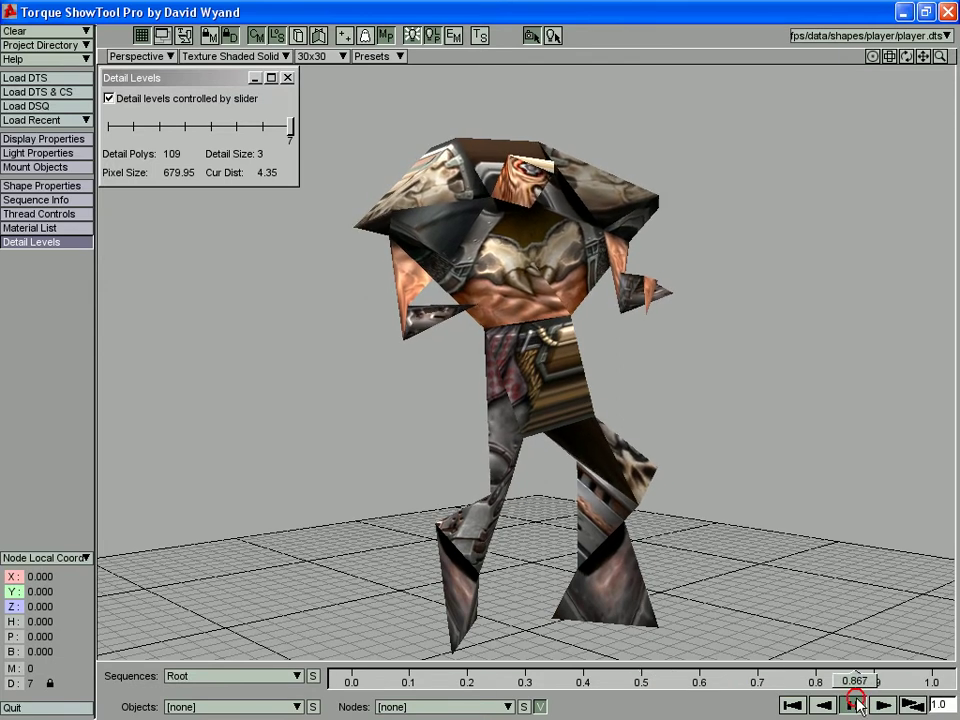
left_click(791, 705)
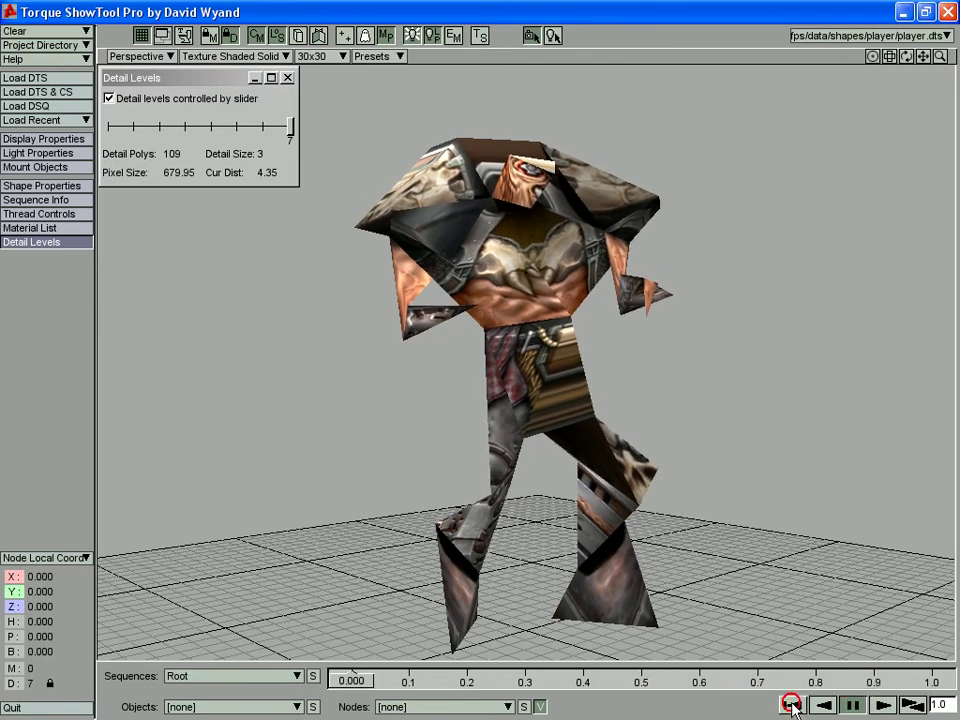
Sweep the player model's detail level from 0 to 7 and back to 0 to compare polygon counts and detail sizes.
left_click(110, 128)
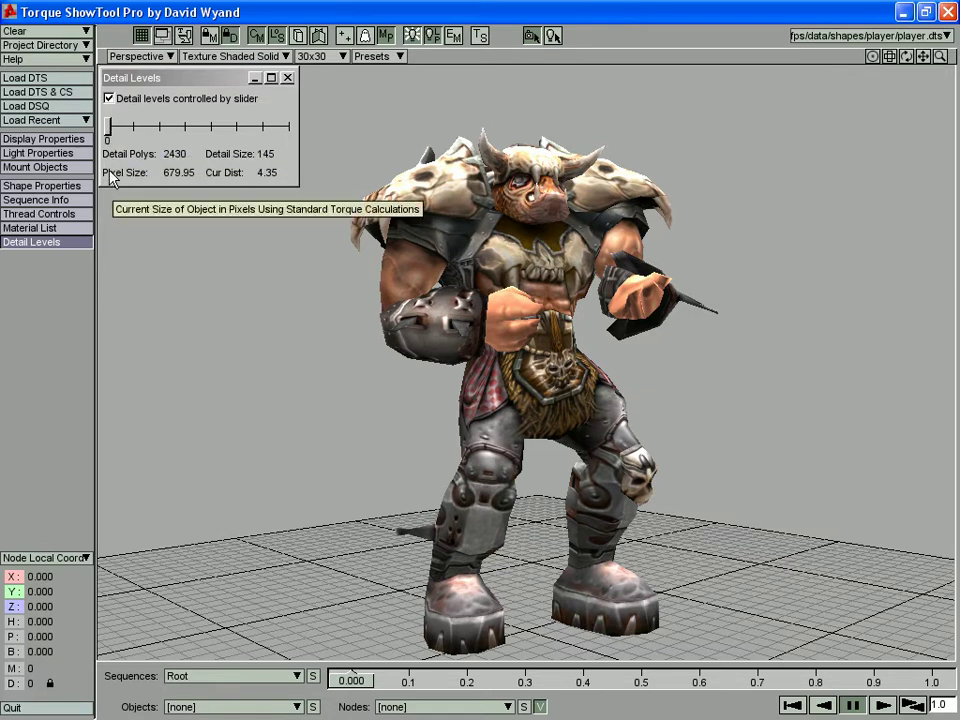
left_click_drag(108, 128, 295, 138)
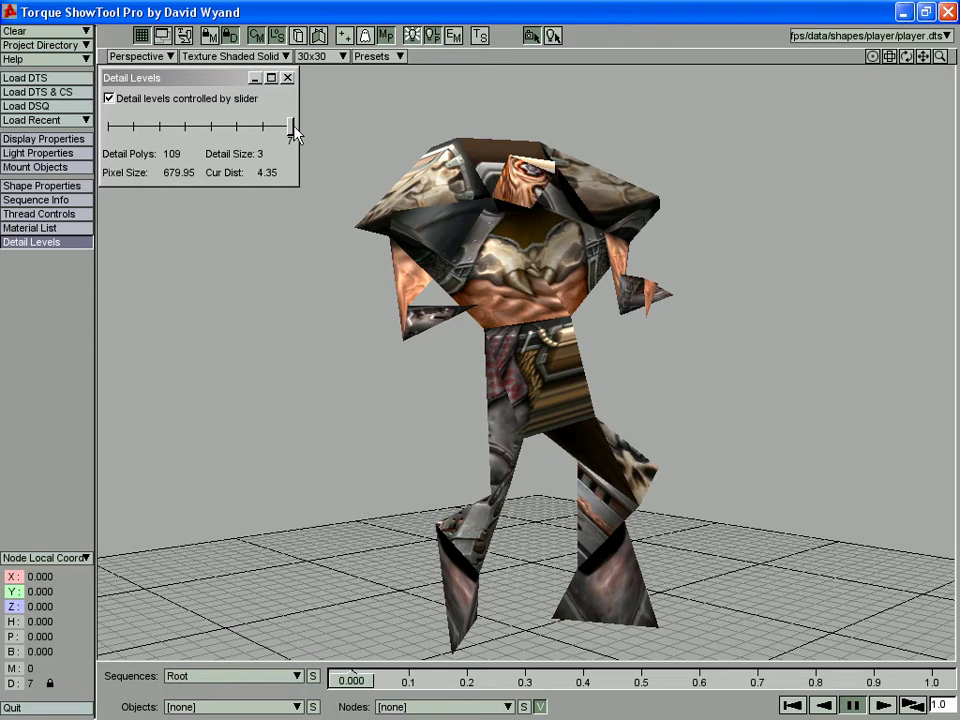
left_click_drag(293, 130, 108, 130)
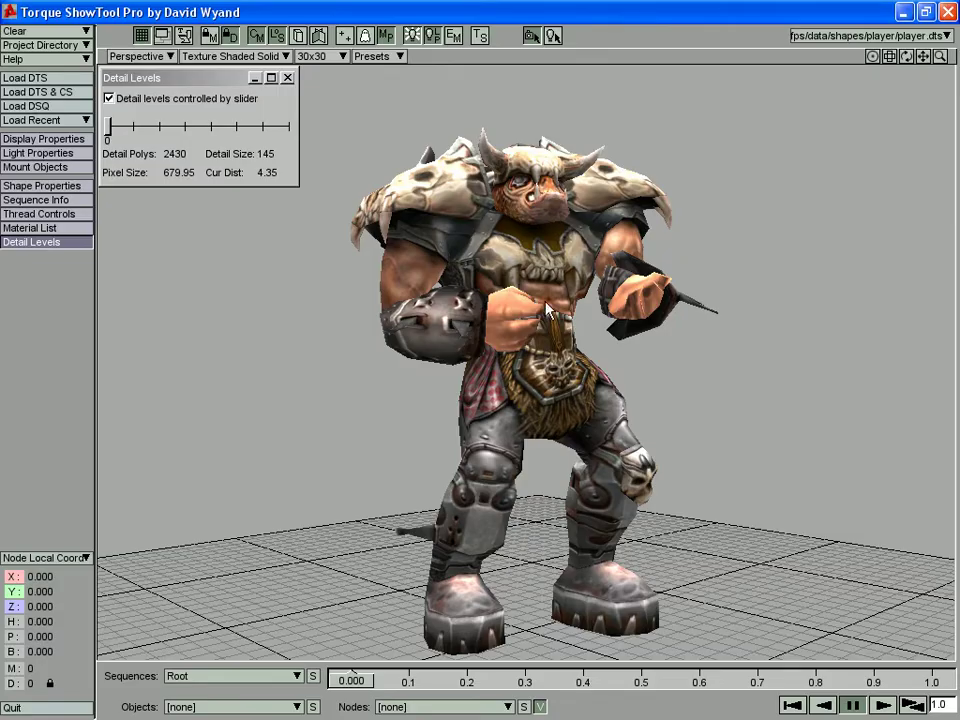
Switch to SciTE and examine the detail level, DetailSize, Polys and Percent columns in detailValues.cfg.
key("alt+Tab")
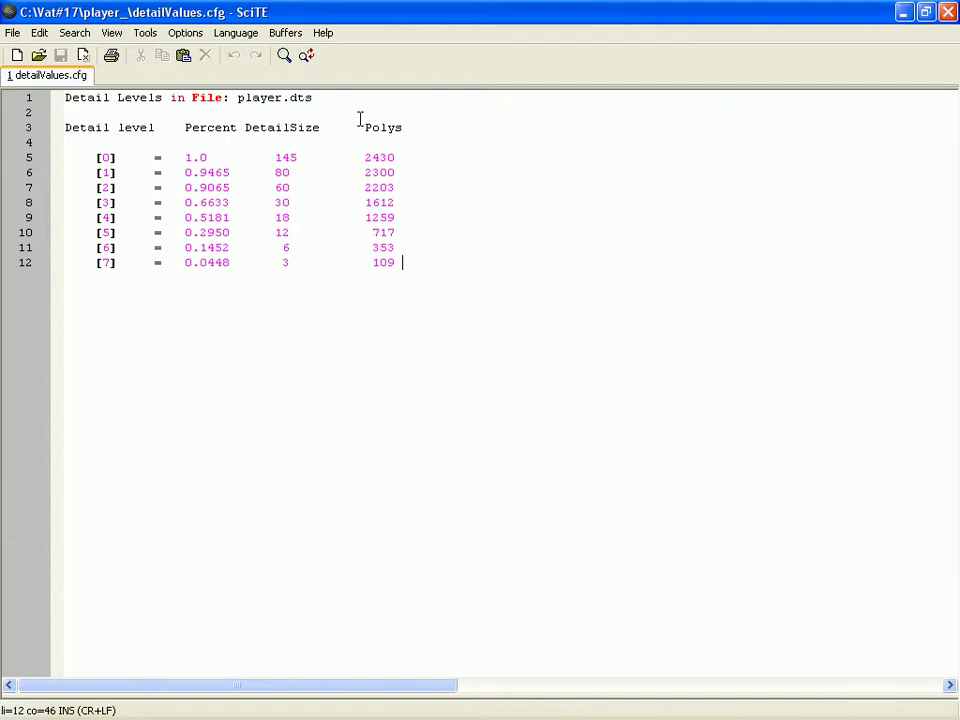
left_click(101, 127)
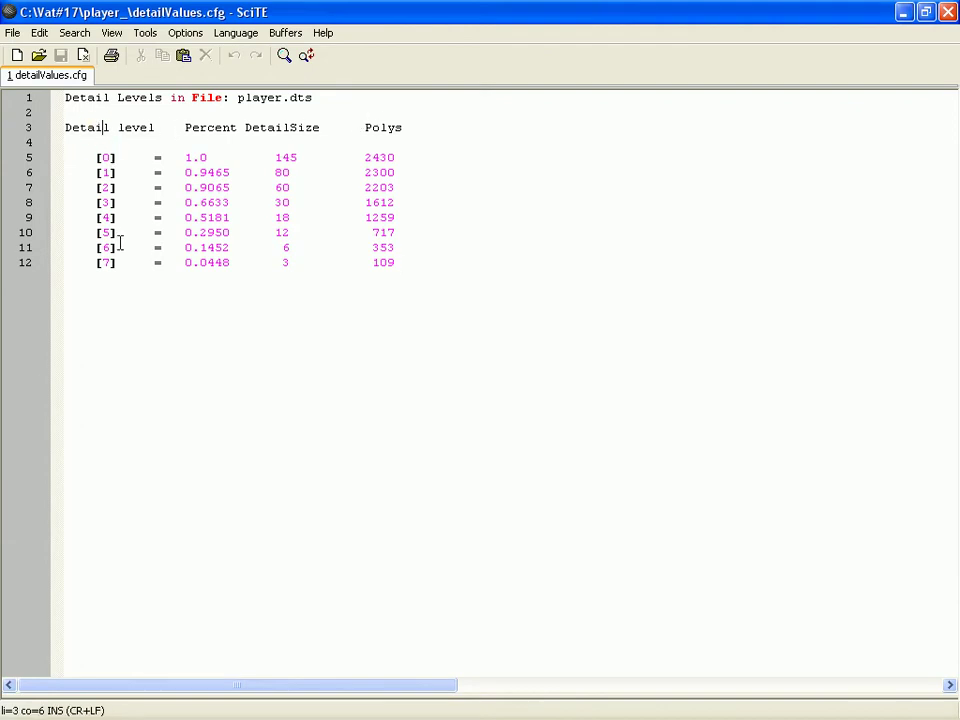
left_click(289, 127)
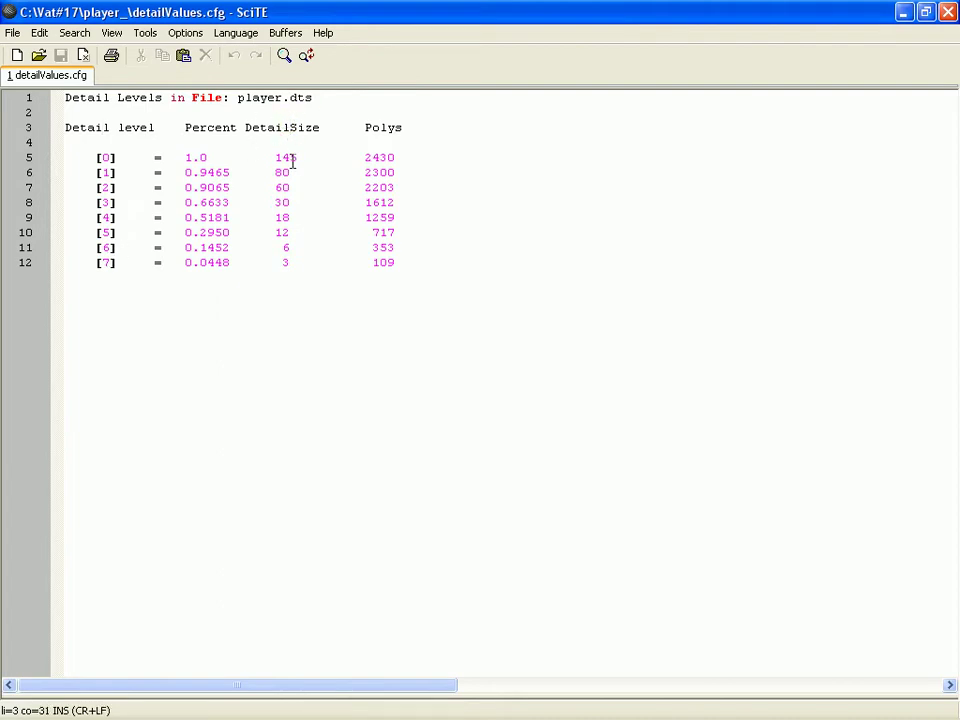
left_click(381, 128)
left_click(207, 127)
Switch to MilkShape 3D and set the LOD of bodyMesh to 145 in the Torque DTSPlus Exporter.
key("alt+Tab")
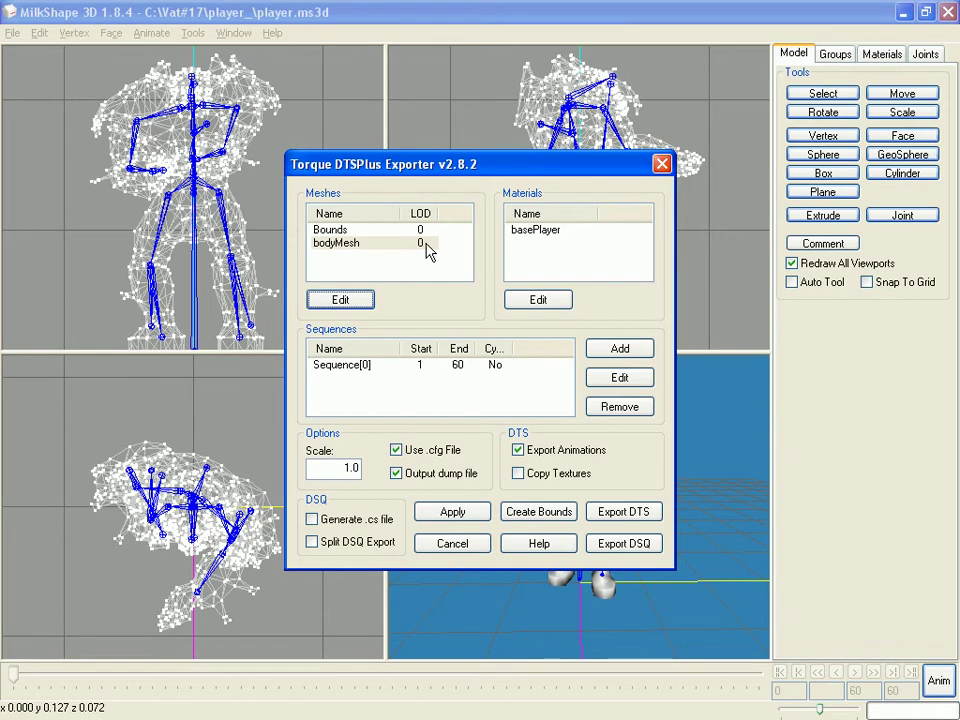
left_click(346, 246)
left_click(366, 305)
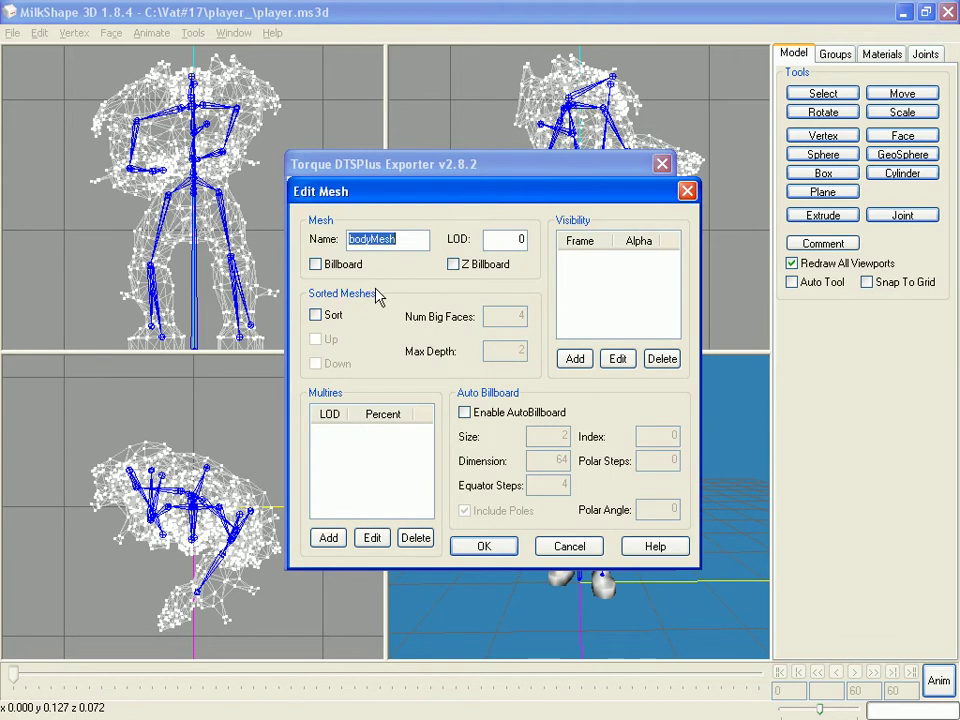
double_click(495, 239)
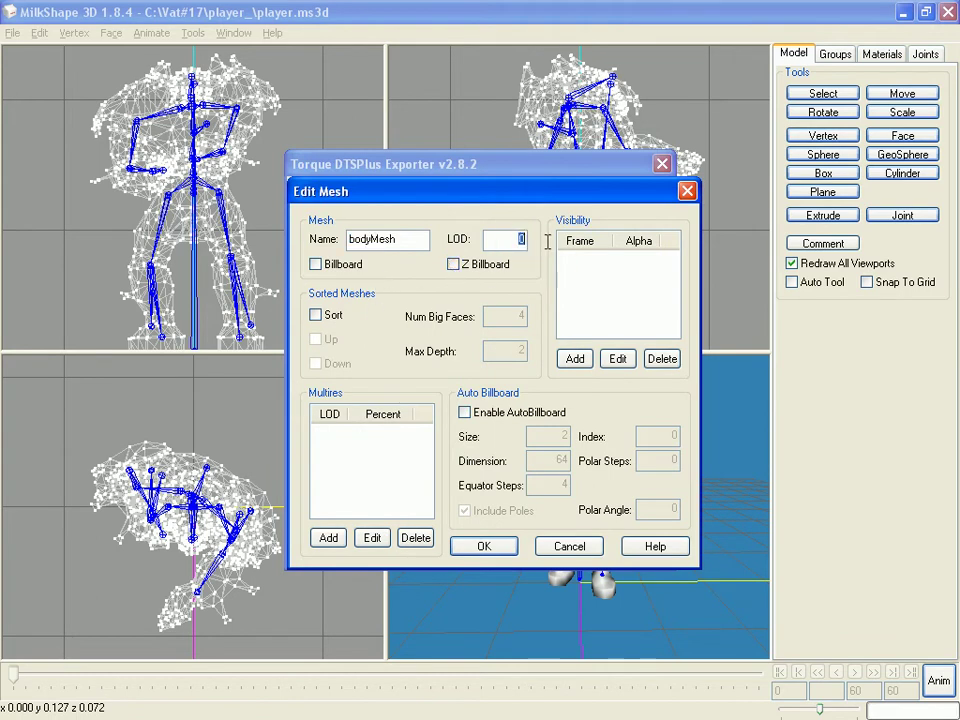
type("145")
Add a Multires entry to bodyMesh with LOD 80 and Percent 0.9465.
left_click(329, 538)
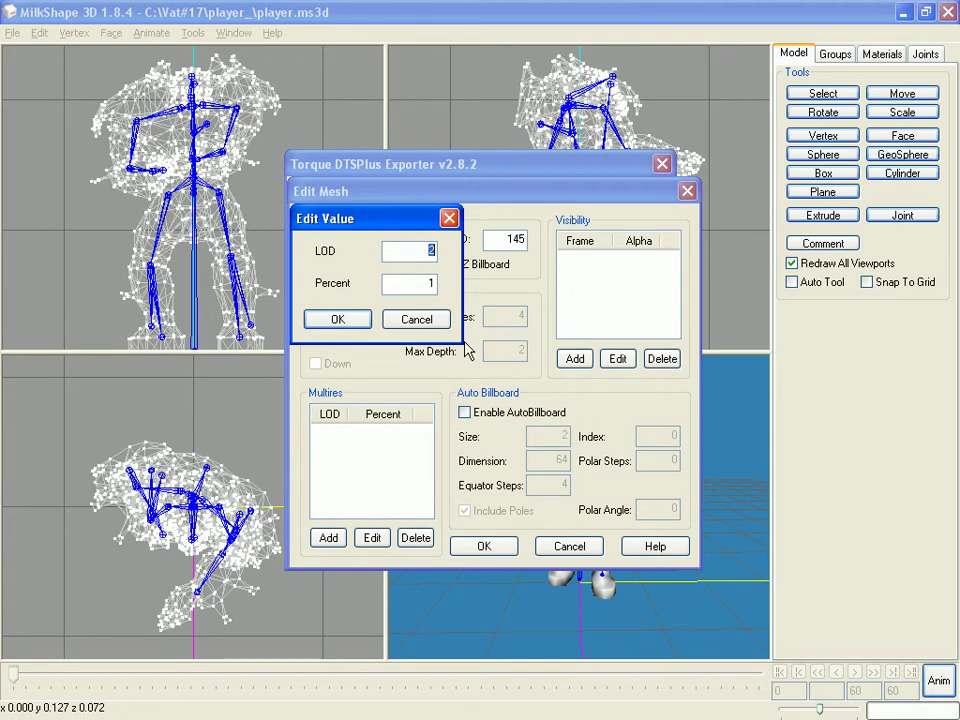
type("80")
key("Tab")
type("0.906")
key("BackSpace")
key("BackSpace")
type("465")
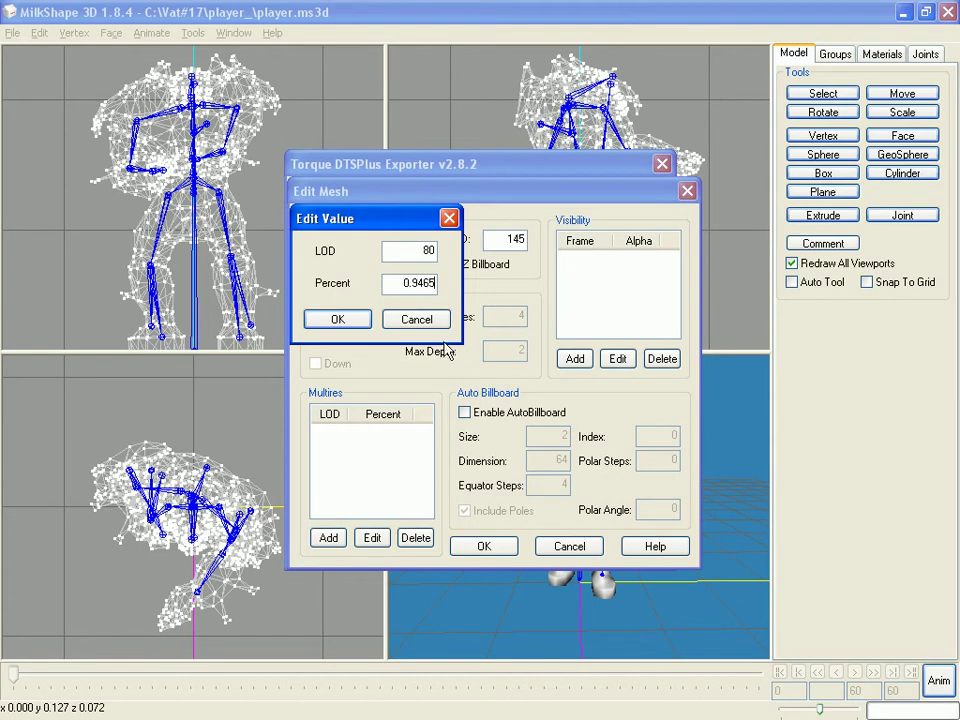
key("Return")
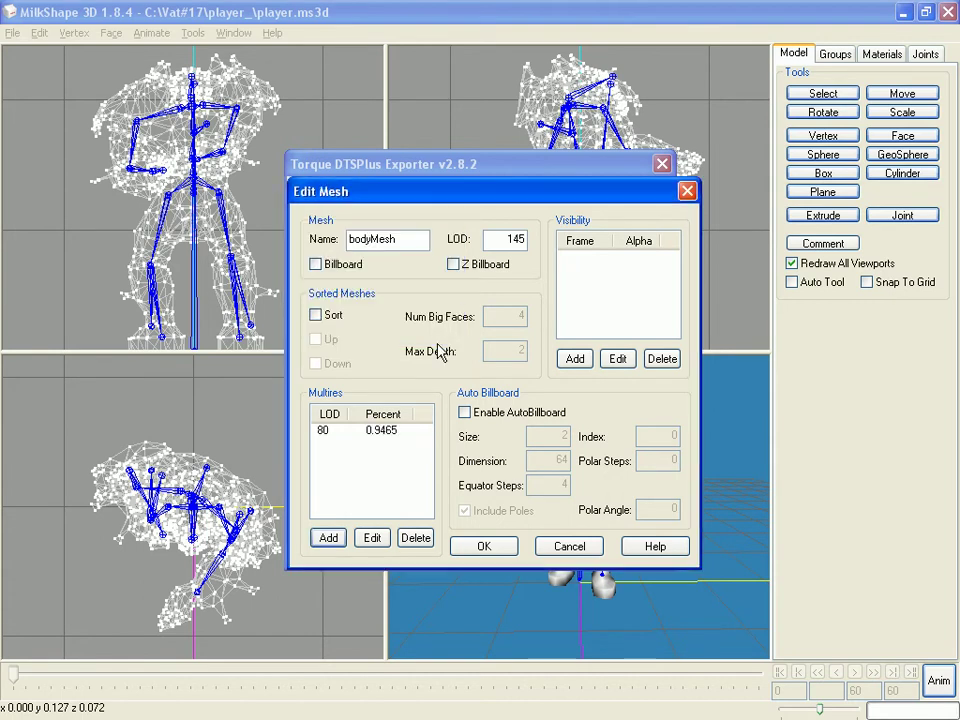
Add a Multires entry to bodyMesh with LOD 60 and Percent 0.9065.
key("Return")
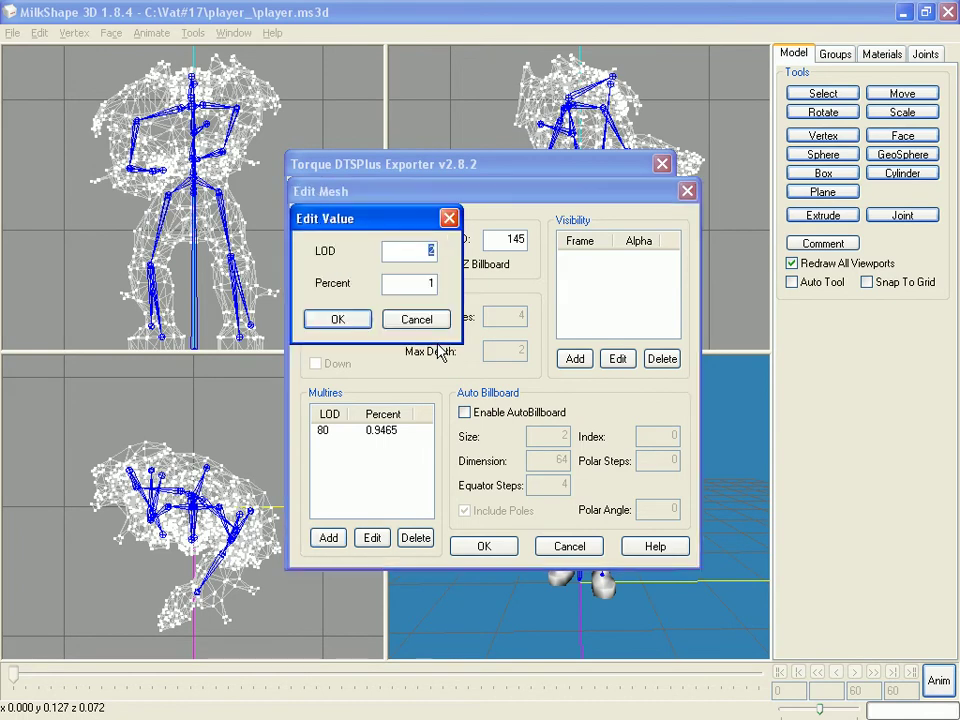
type("60")
key("Tab")
type("0.9065")
key("Return")
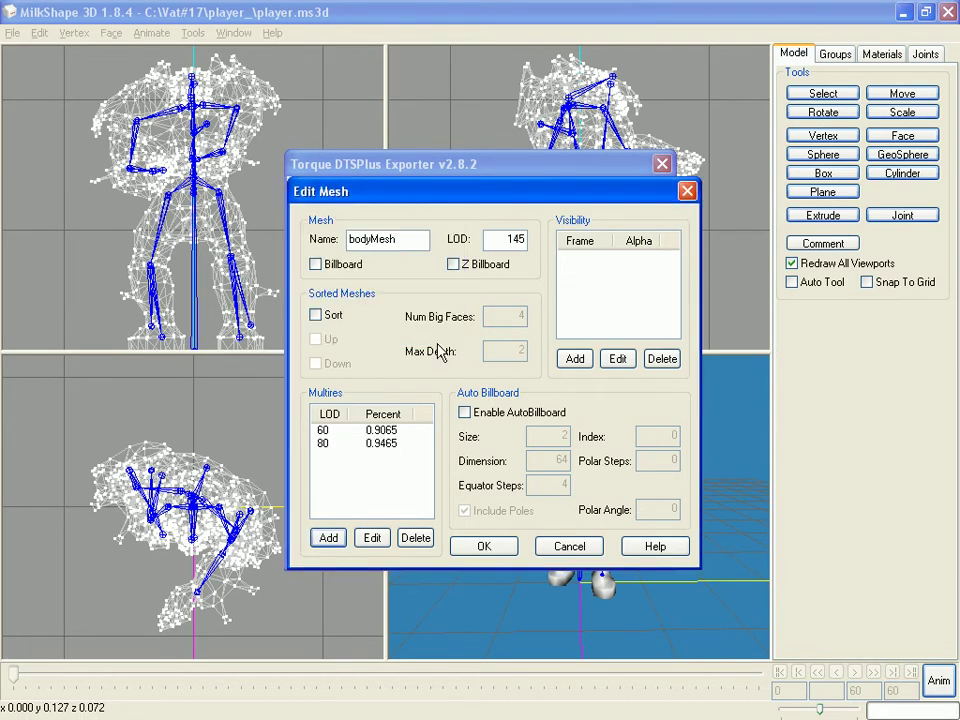
Add a Multires entry to bodyMesh with LOD 30 and Percent 0.6633.
key("Return")
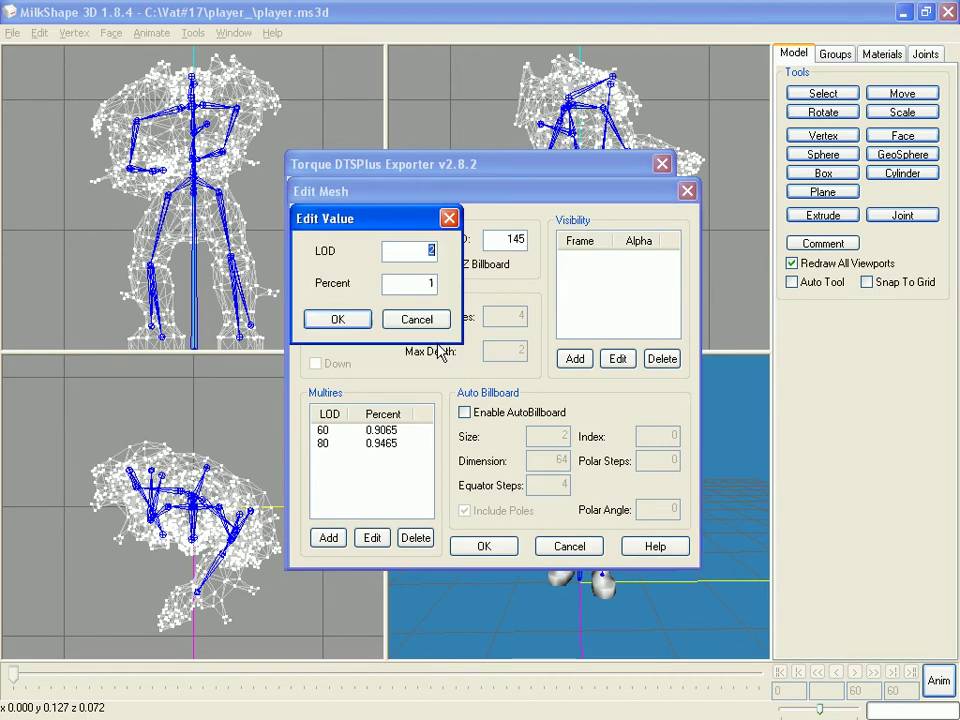
type("30")
key("Tab")
type("0.6633")
key("Return")
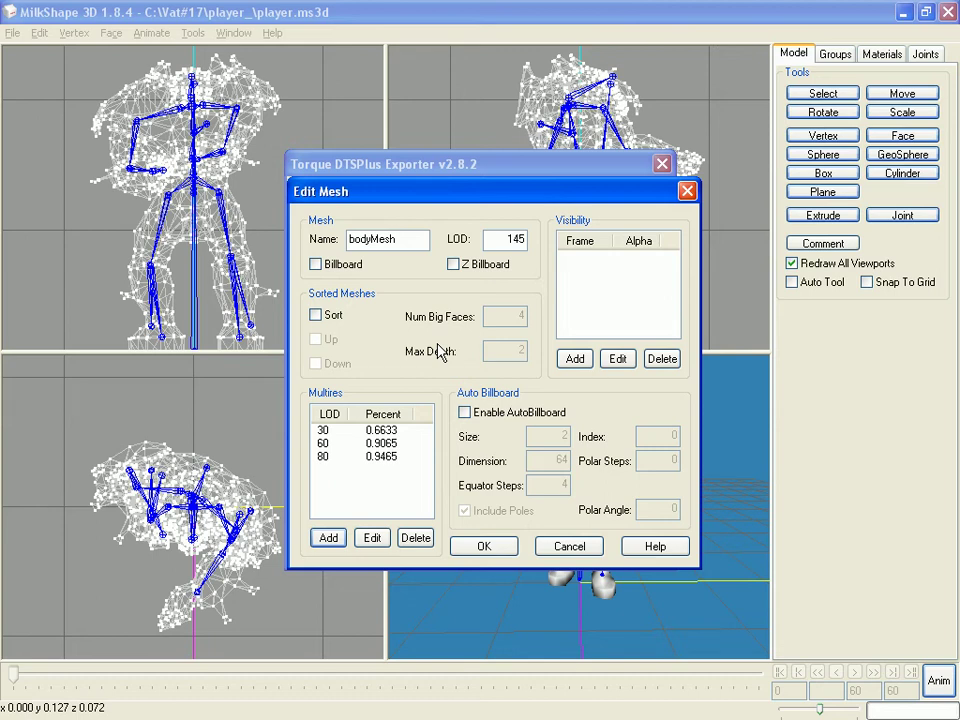
Add a Multires entry to bodyMesh with LOD 18 and Percent 0.5181.
key("Return")
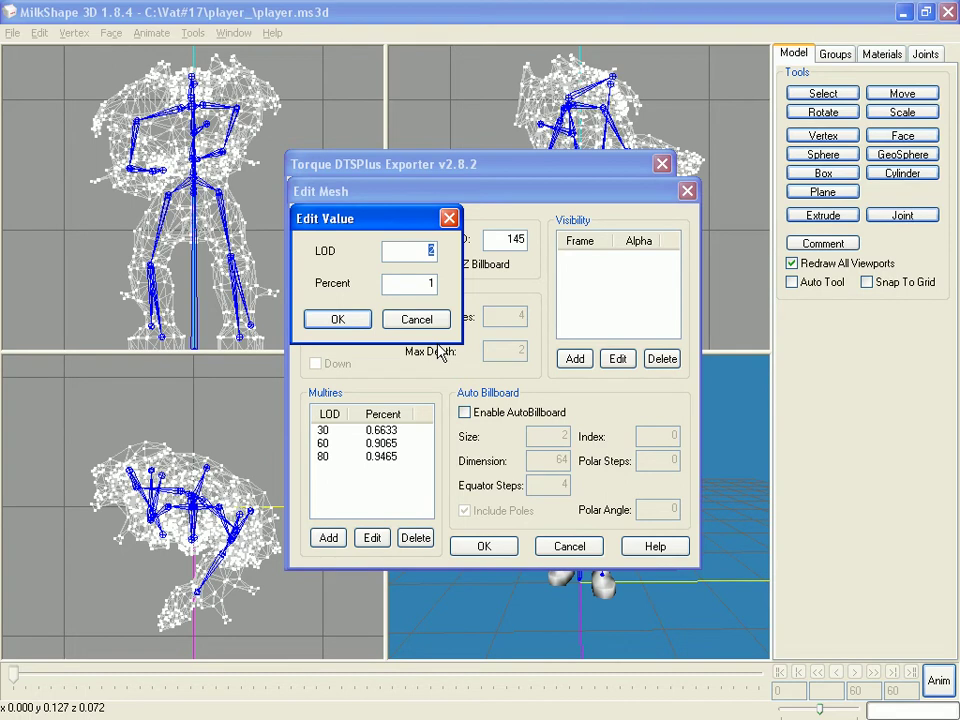
type("18")
key("Tab")
type("0.5181")
key("Return")
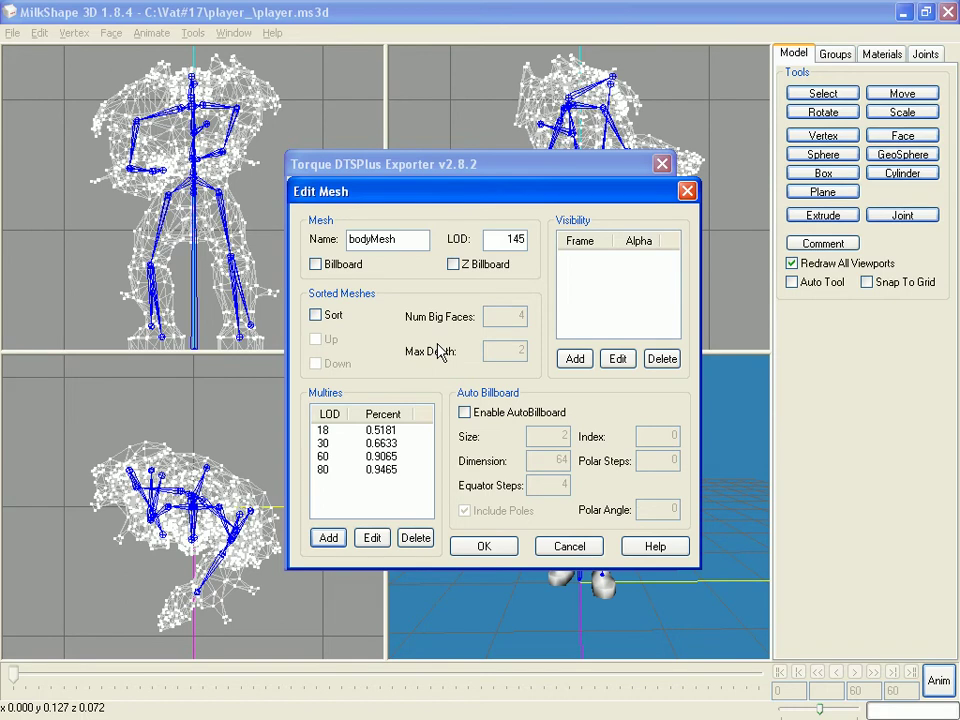
Add a Multires entry to bodyMesh with LOD 12 and Percent 0.2950.
key("Return")
type("12")
key("Tab")
type("0.2950")
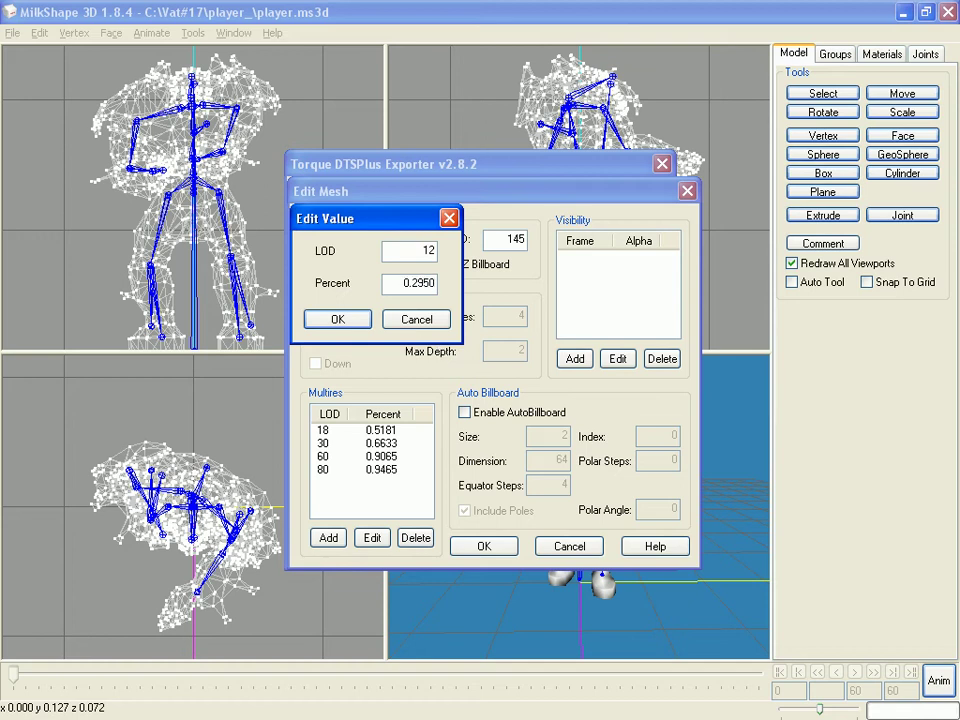
key("Return")
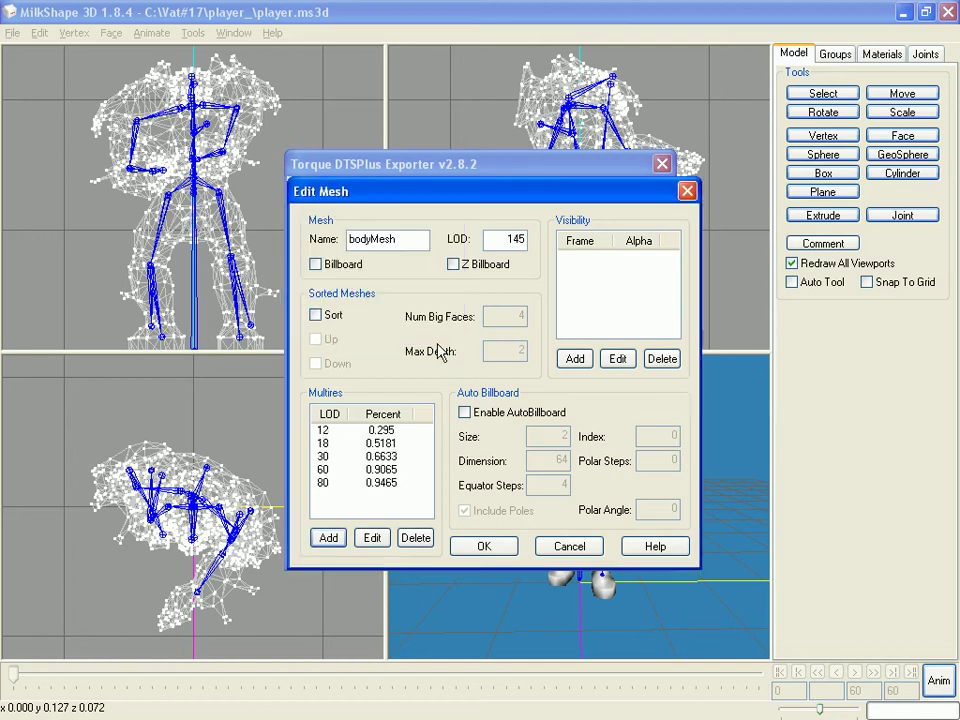
Add a Multires entry to bodyMesh with LOD 6 and Percent 0.1452.
key("Return")
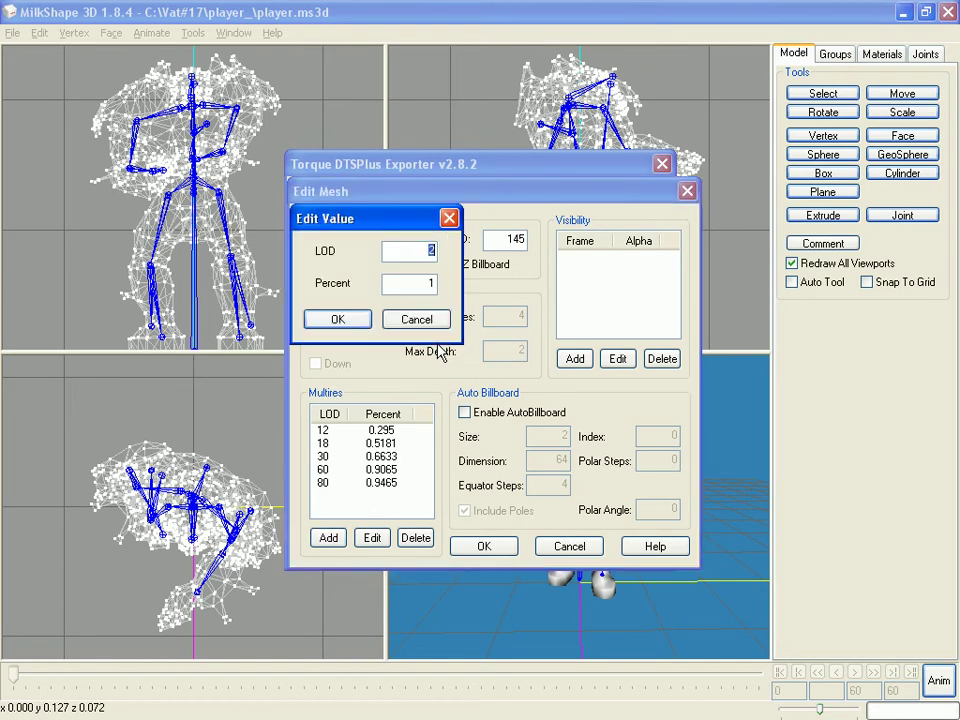
type("6")
key("Tab")
type("0.1452")
key("Return")
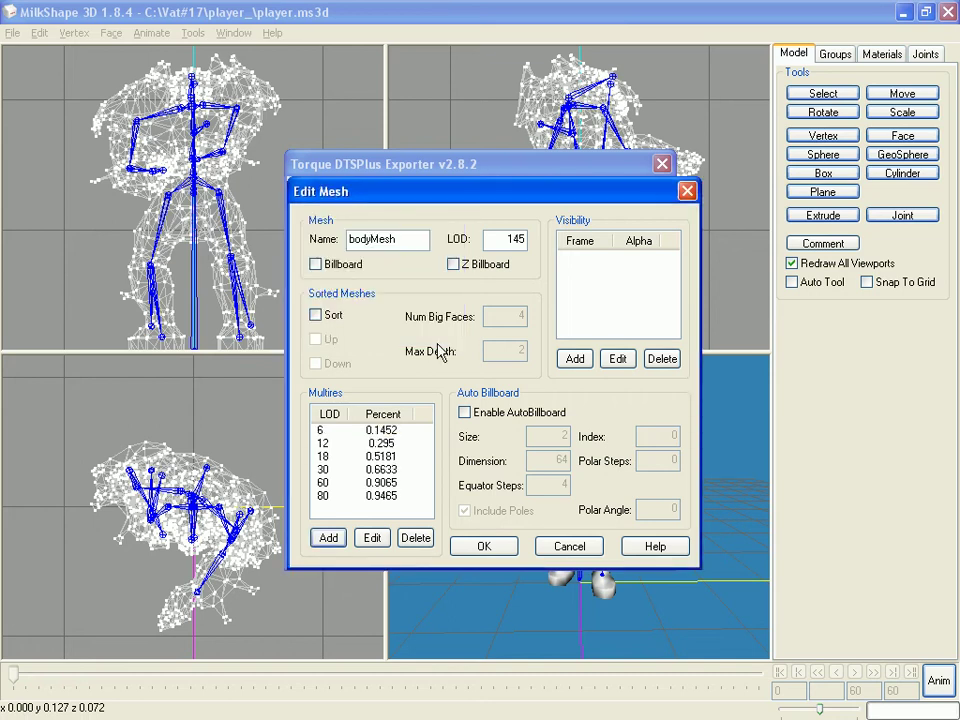
Add a Multires entry to bodyMesh with LOD 3 and Percent 0.0448, and accept the mesh settings.
key("Tab")
left_click(333, 539)
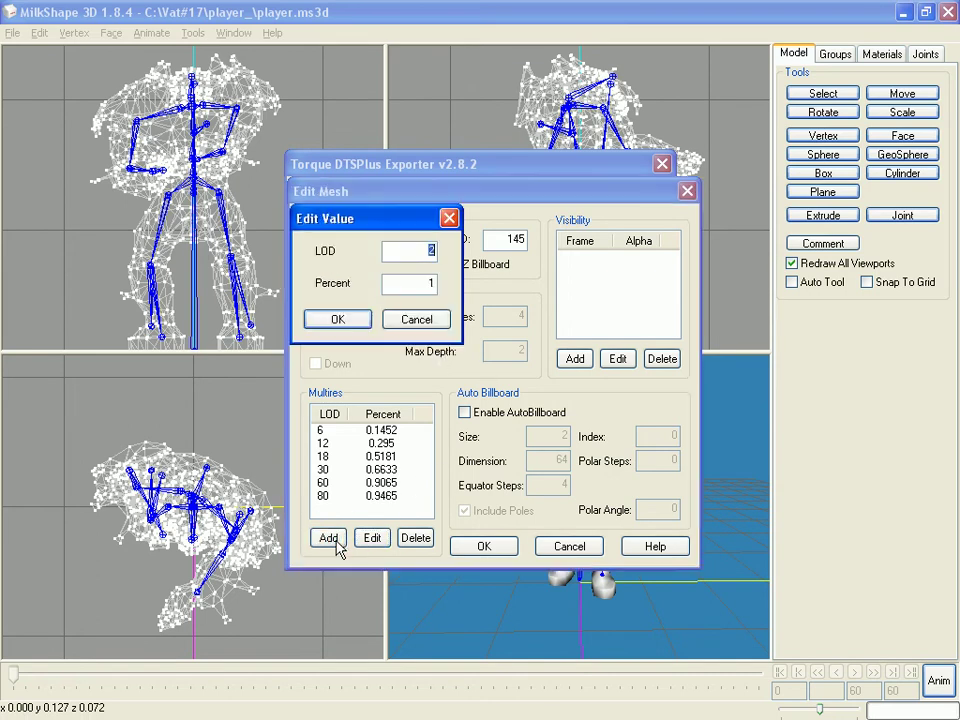
type("3")
key("Tab")
type("0.0448")
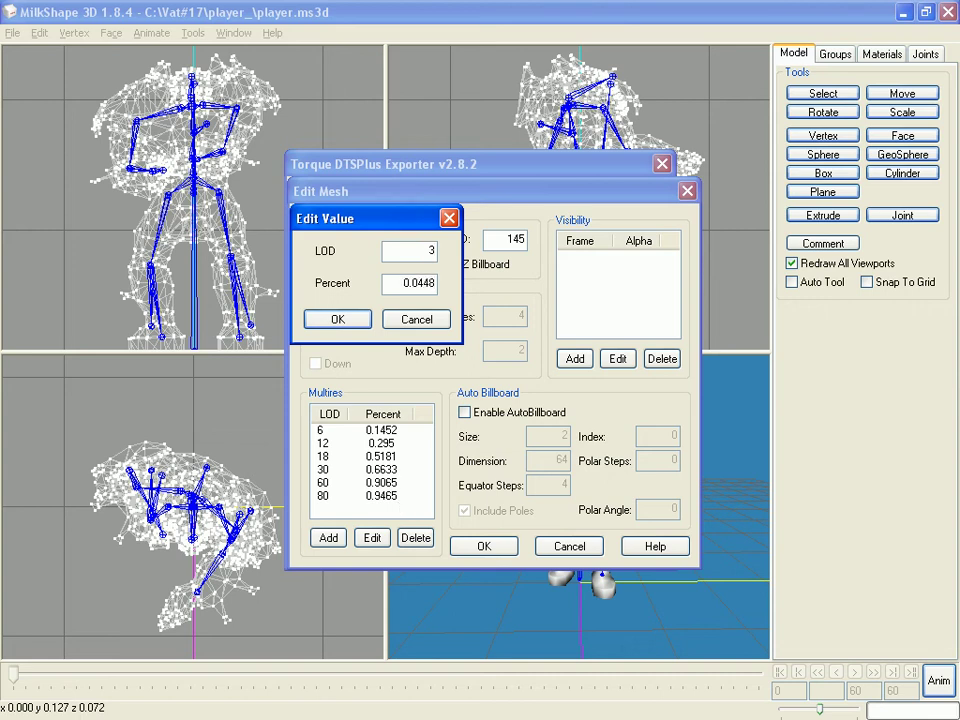
key("Return")
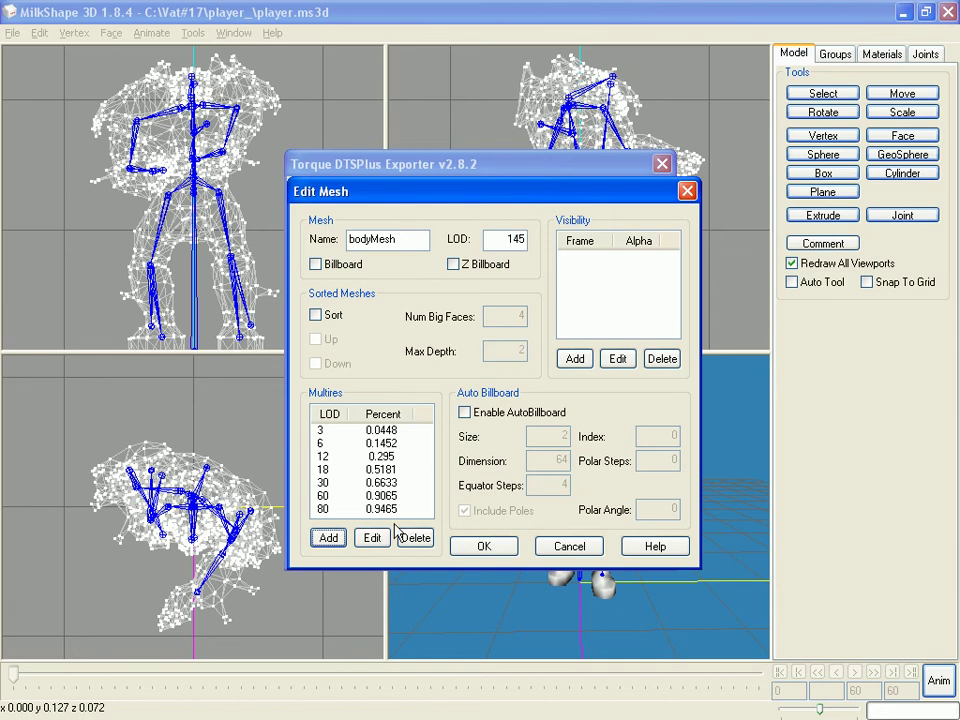
left_click(488, 546)
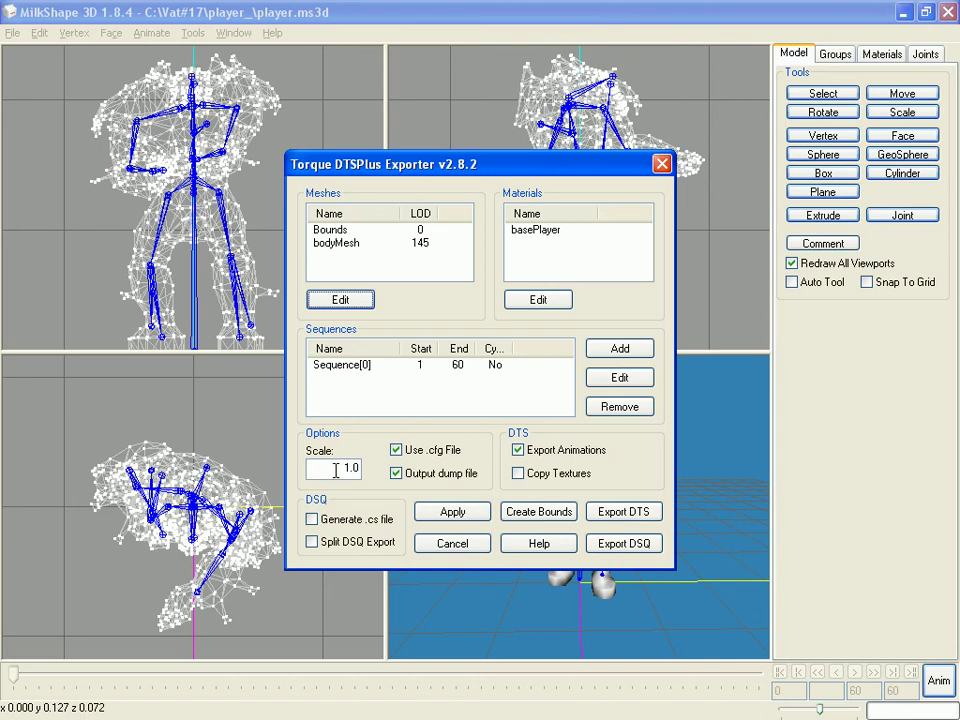
Export the model as a DTS file named player.dts in the player_ folder.
left_click(519, 451)
left_click(518, 450)
left_click(632, 514)
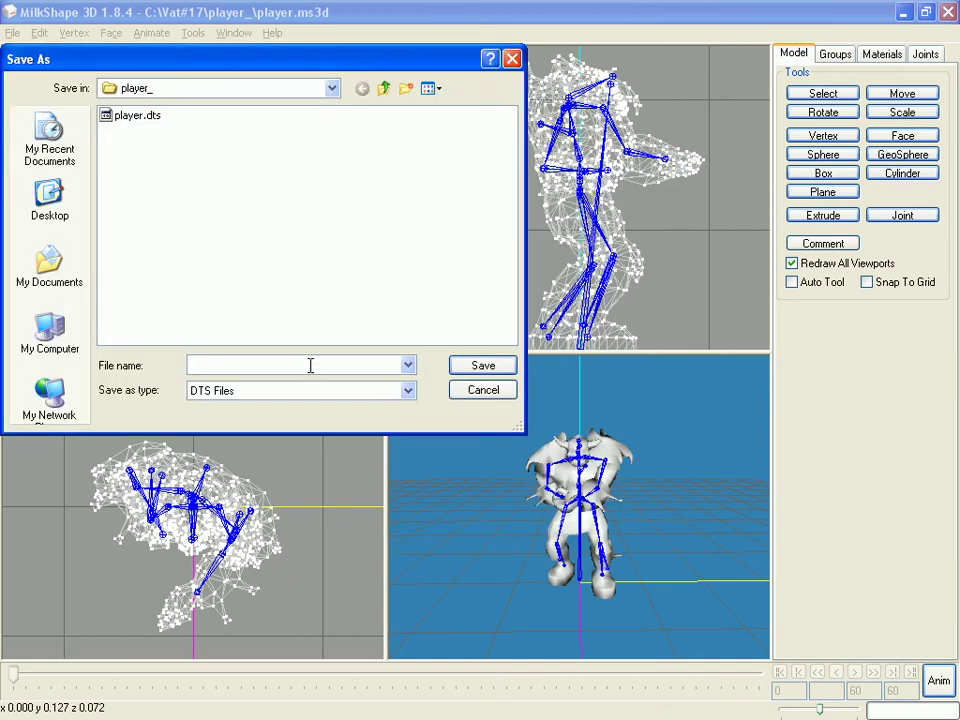
type("play")
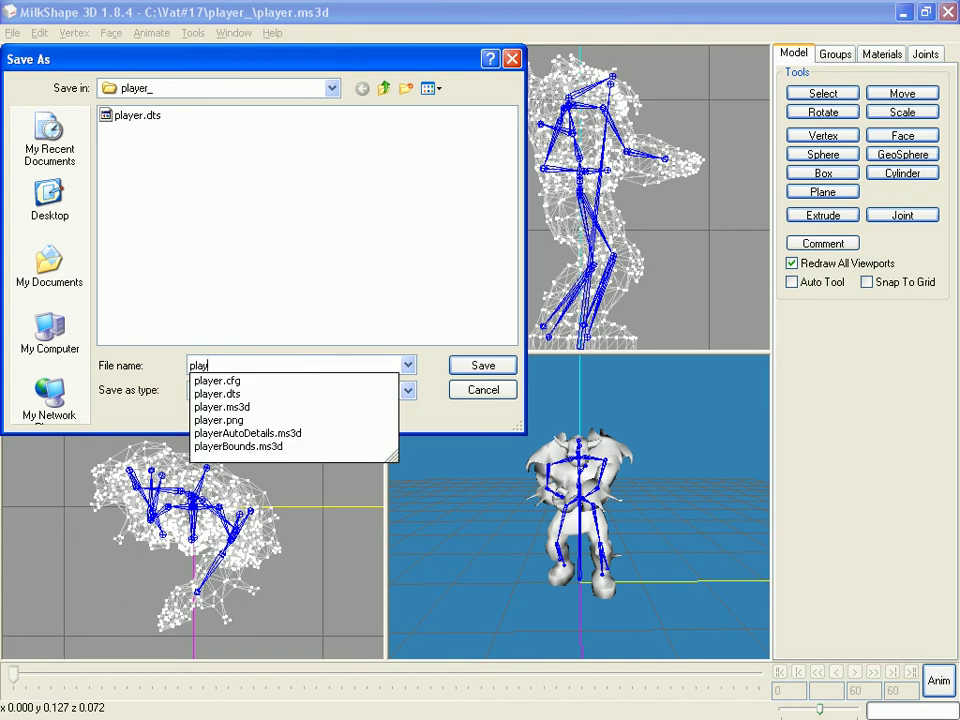
type("er.dts")
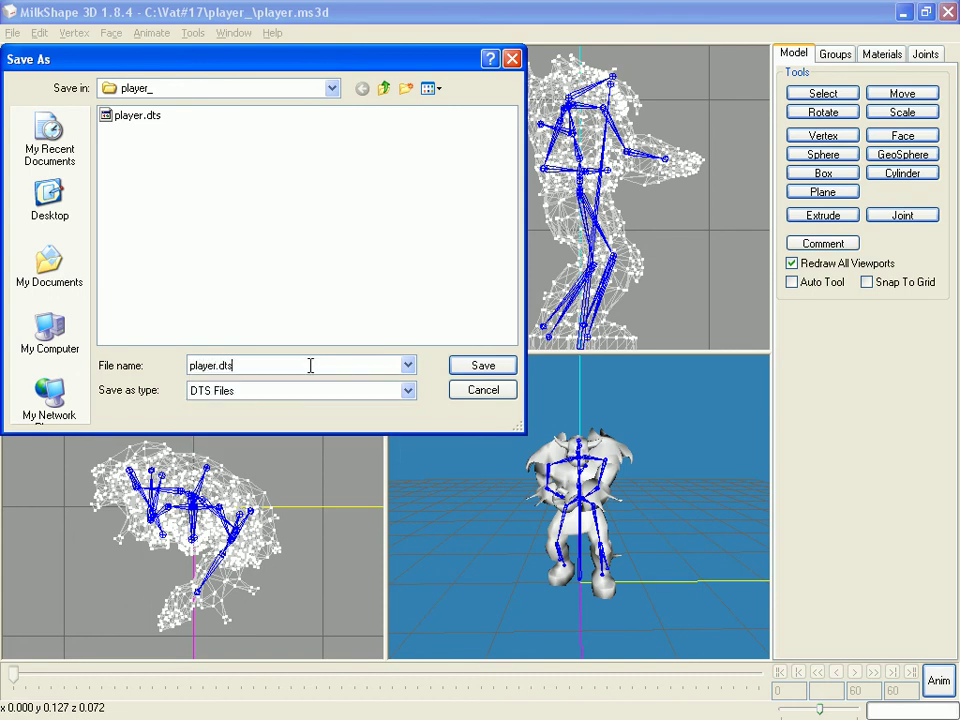
left_click(481, 366)
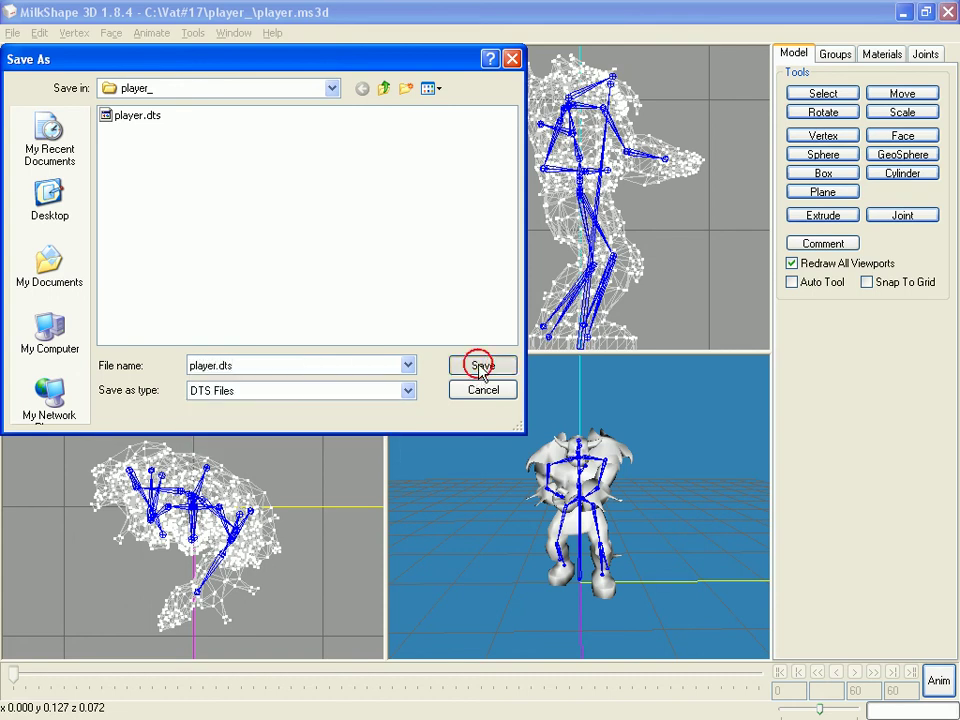
Finish the export, switch to Torque ShowTool Pro, and load the exported player_/player.dts from the Vat17 project directory.
left_click(446, 422)
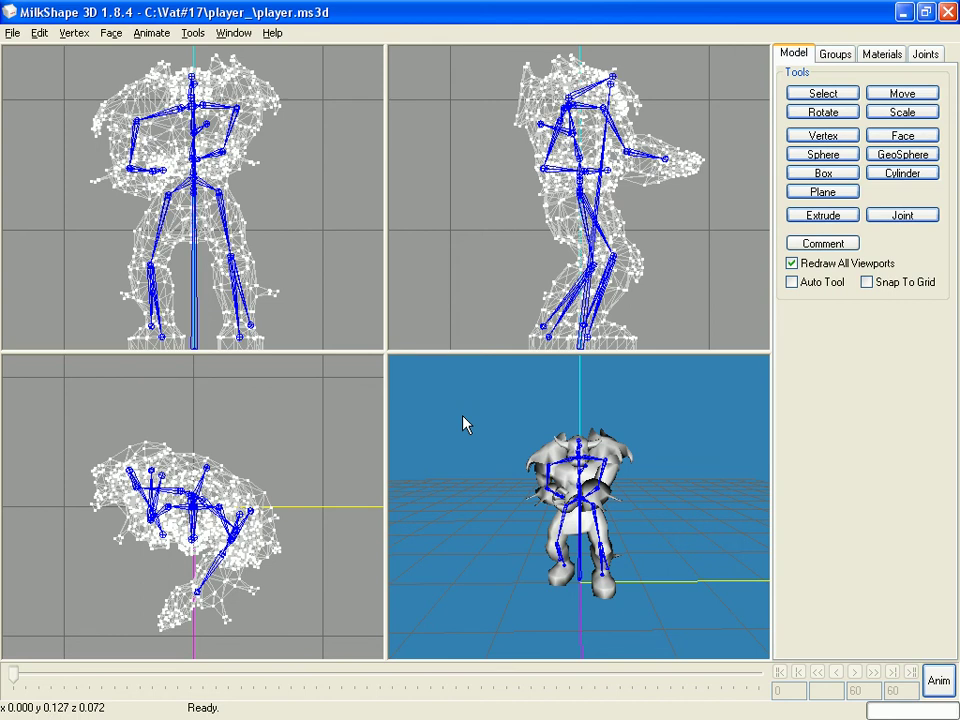
key("alt+Tab")
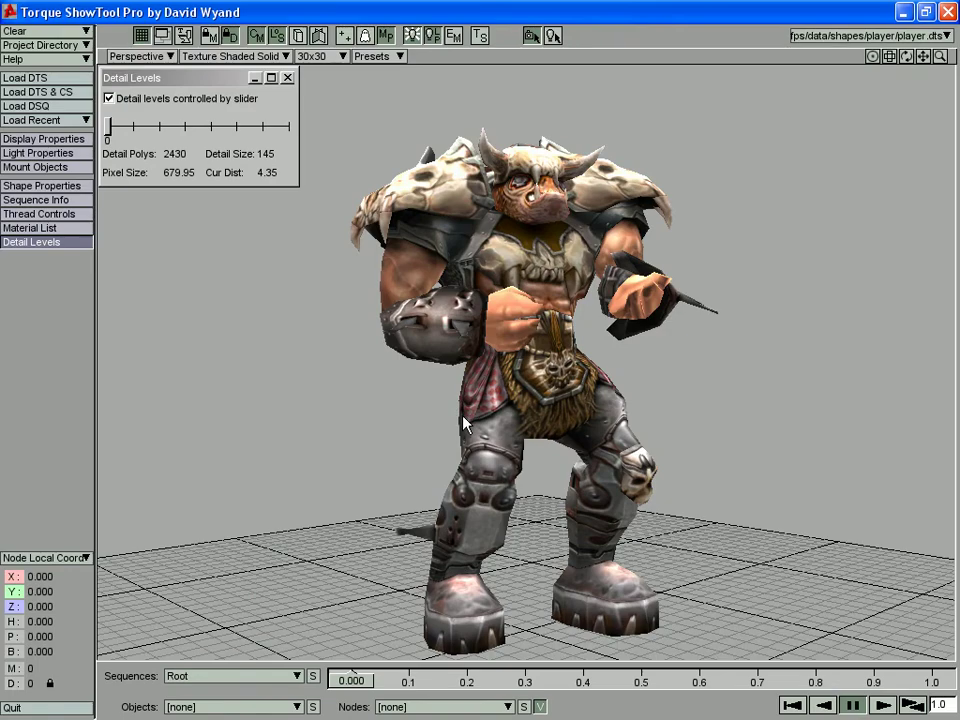
left_click(30, 78)
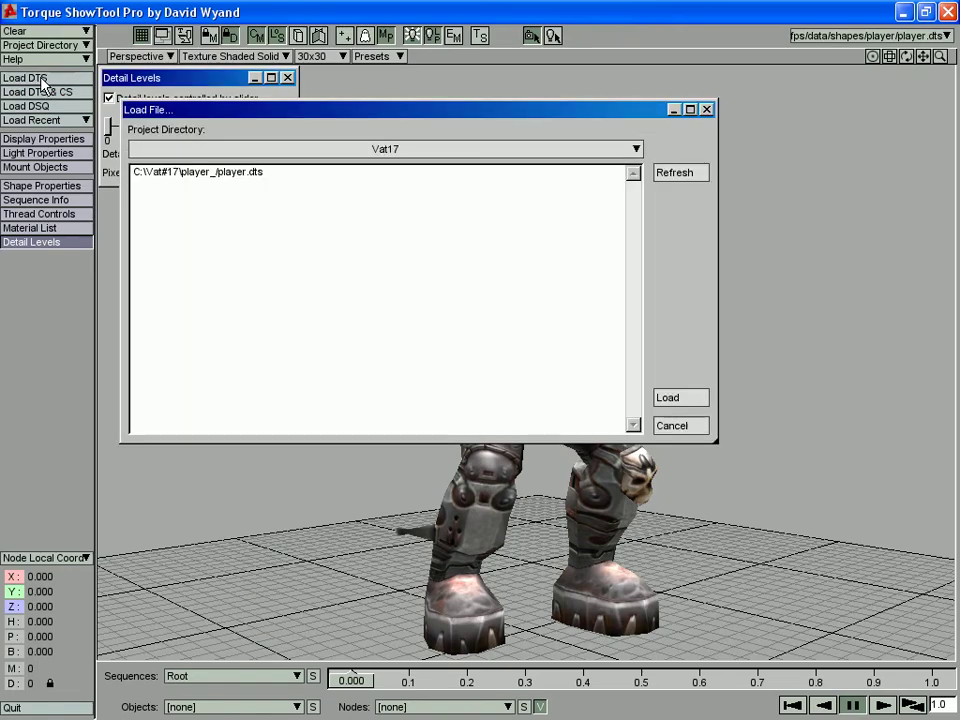
left_click(232, 177)
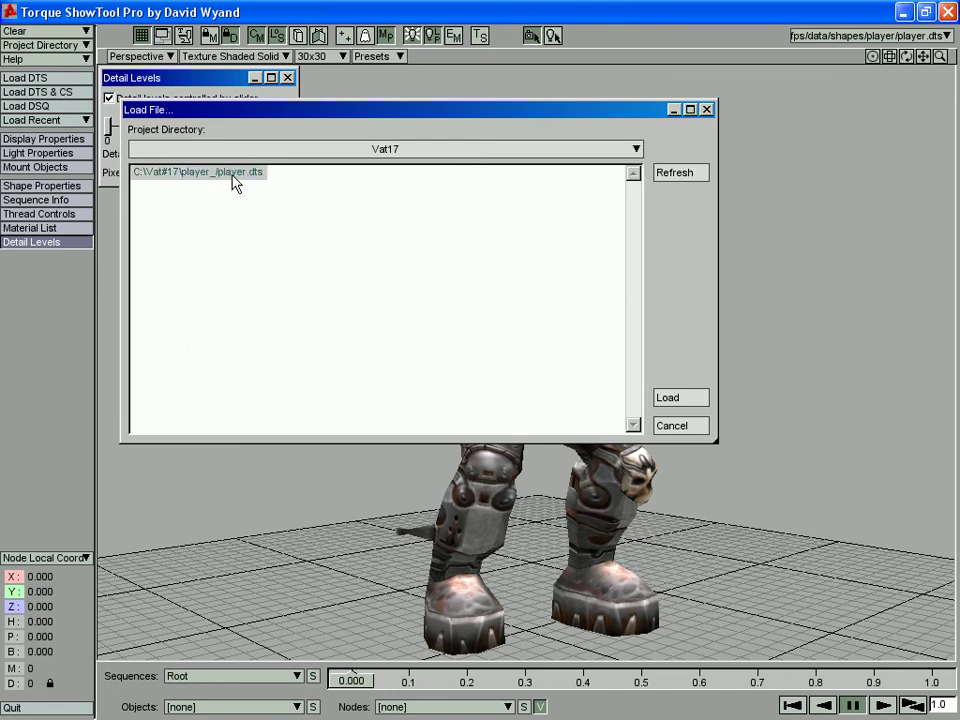
left_click(668, 398)
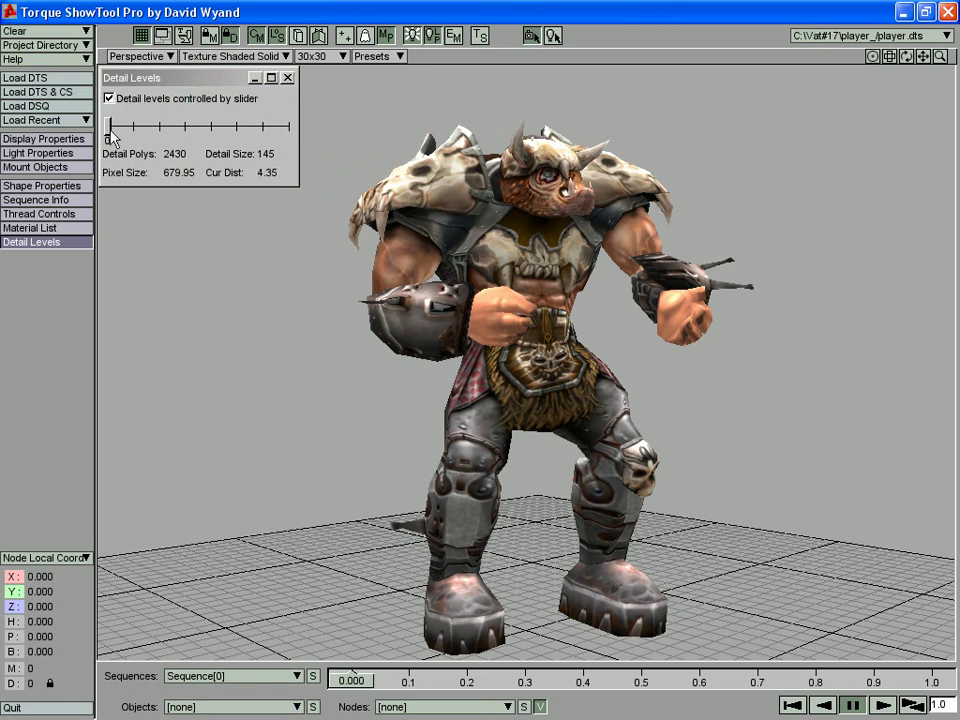
Compare the exported model's detail levels by moving between levels 0, 3 and 7, ending on level 7.
left_click_drag(111, 133, 300, 133)
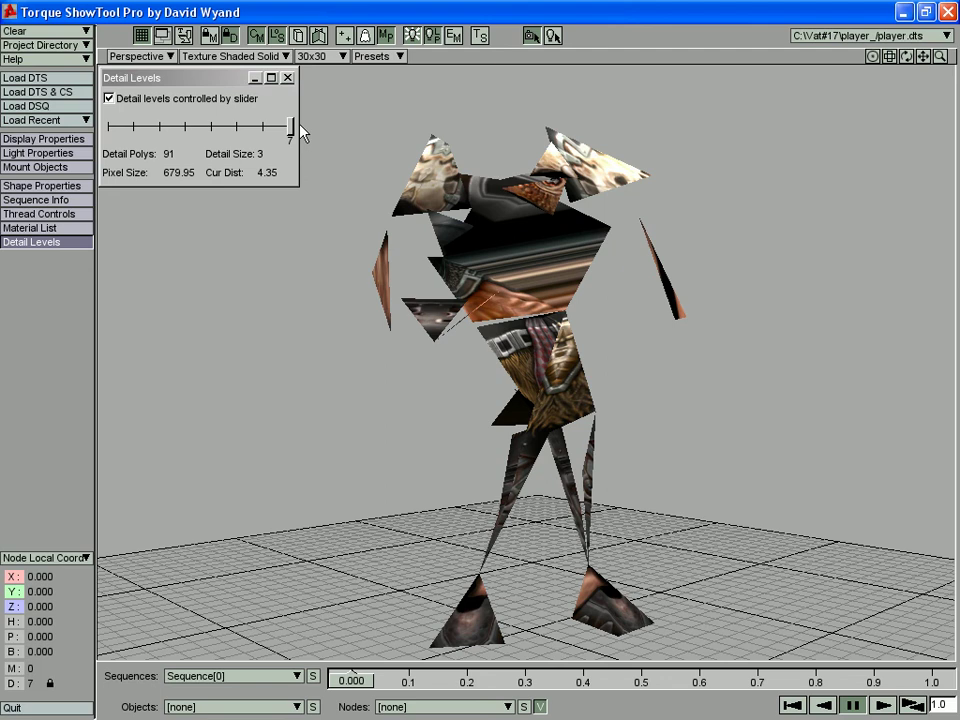
left_click_drag(291, 129, 189, 133)
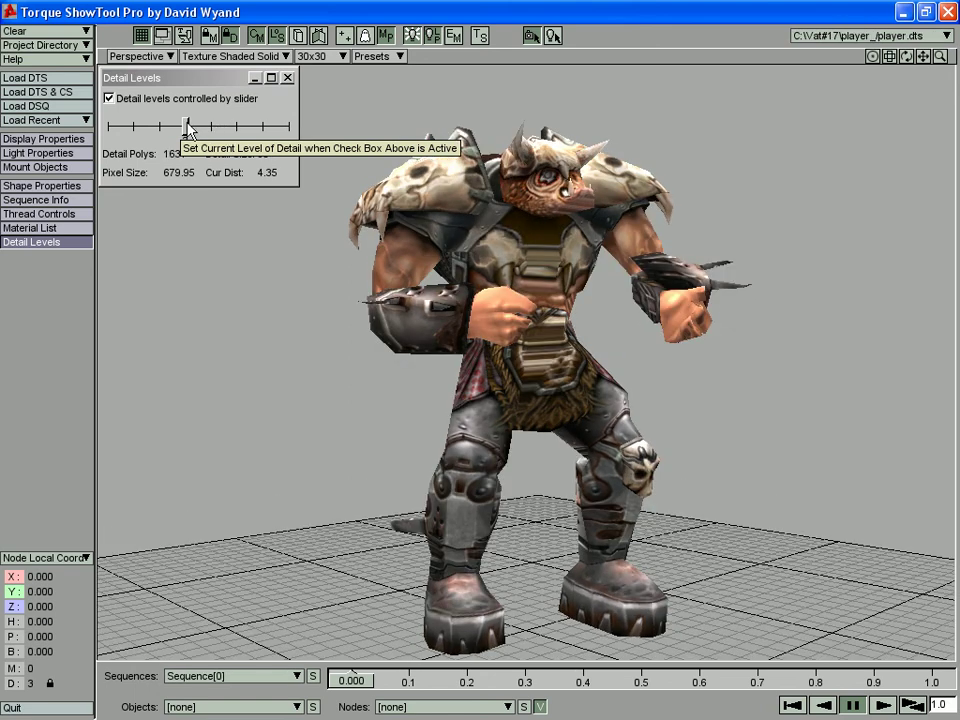
left_click_drag(187, 127, 292, 127)
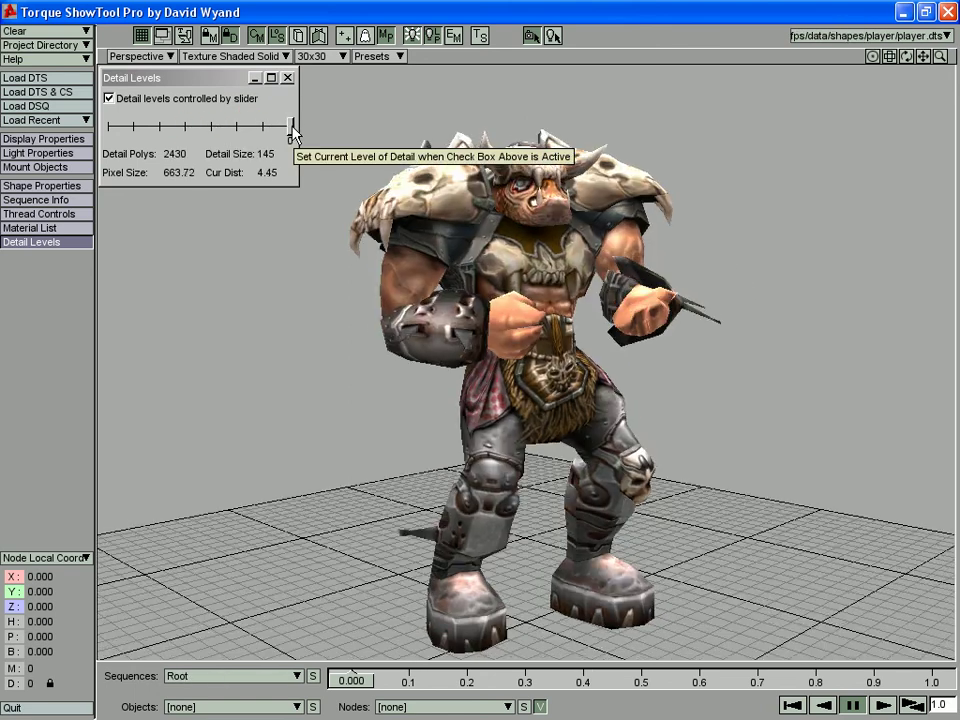
left_click(294, 131)
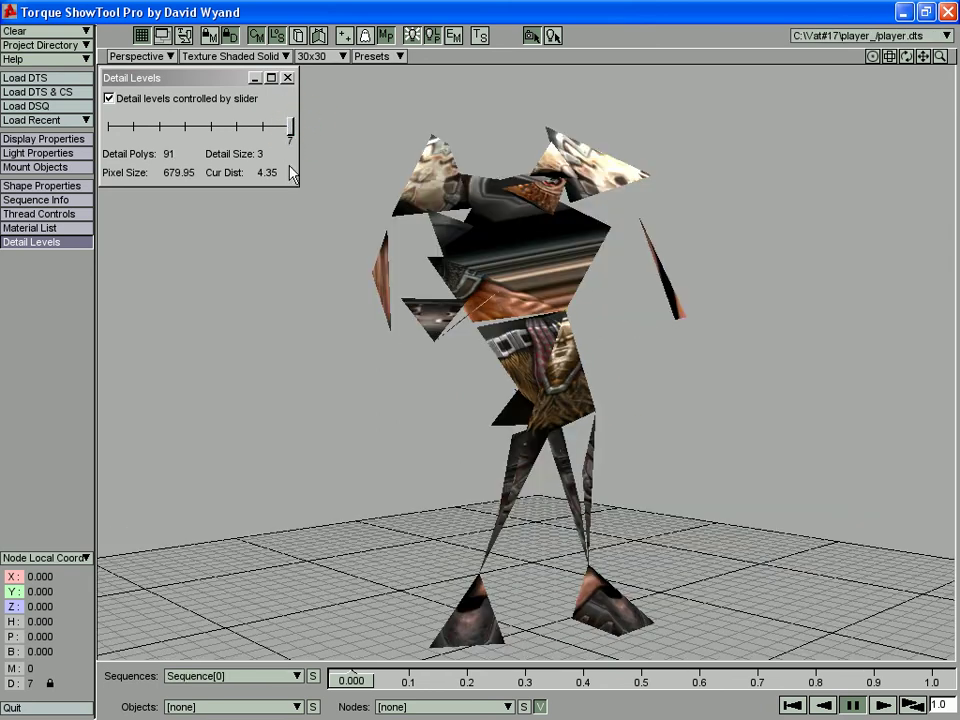
Play Sequence[0] while returning the model to detail level 0, and stop the animation at 0.998 to inspect the mesh.
left_click(882, 705)
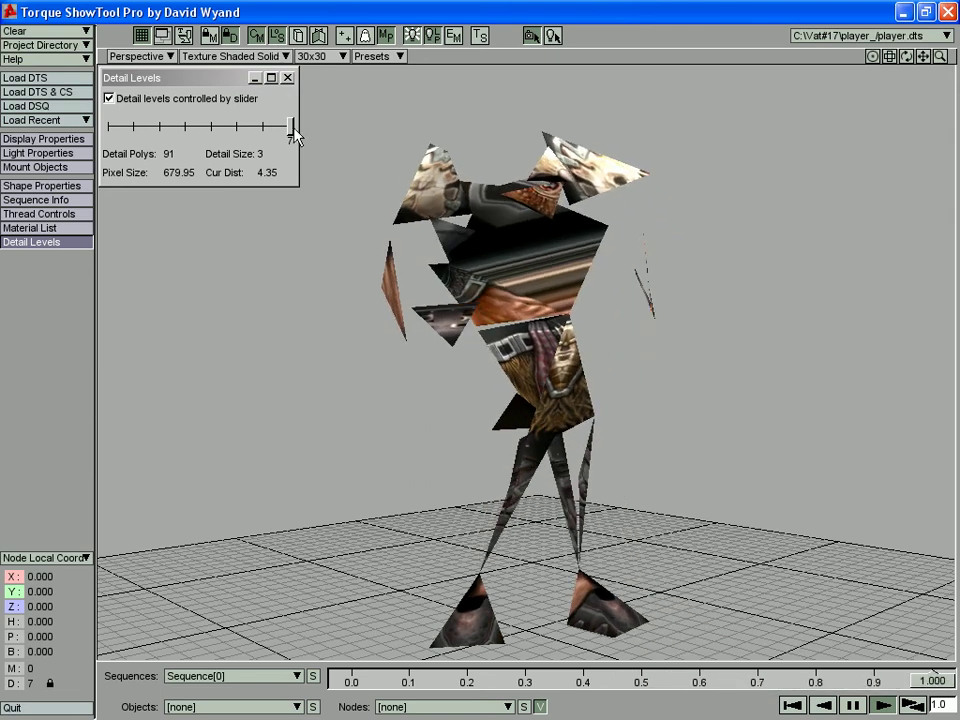
left_click_drag(290, 125, 107, 126)
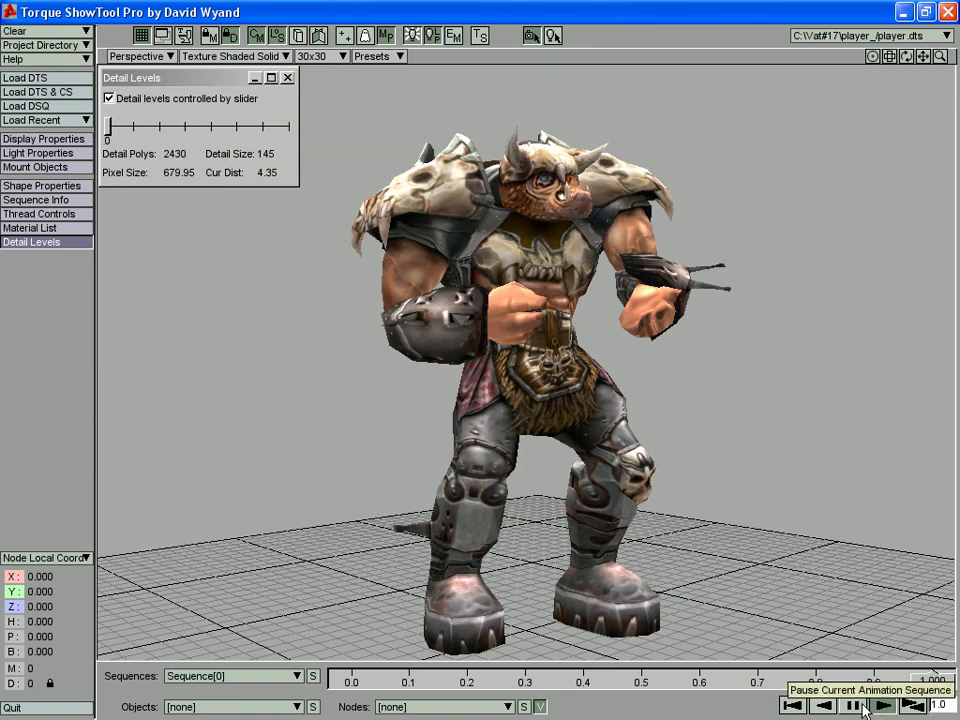
left_click(932, 680)
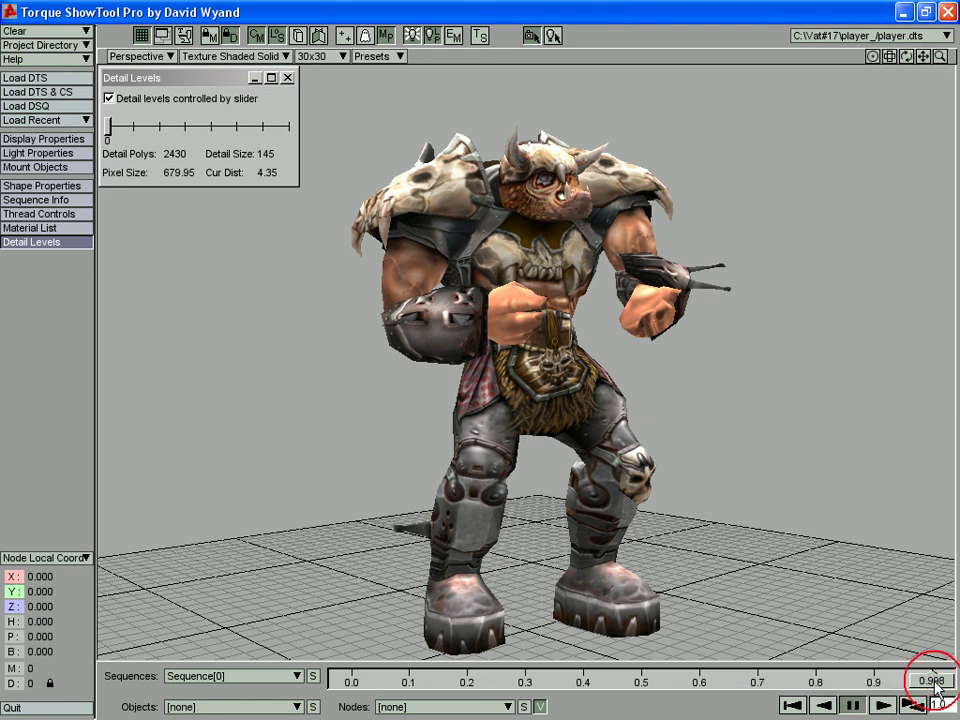
left_click(692, 470)
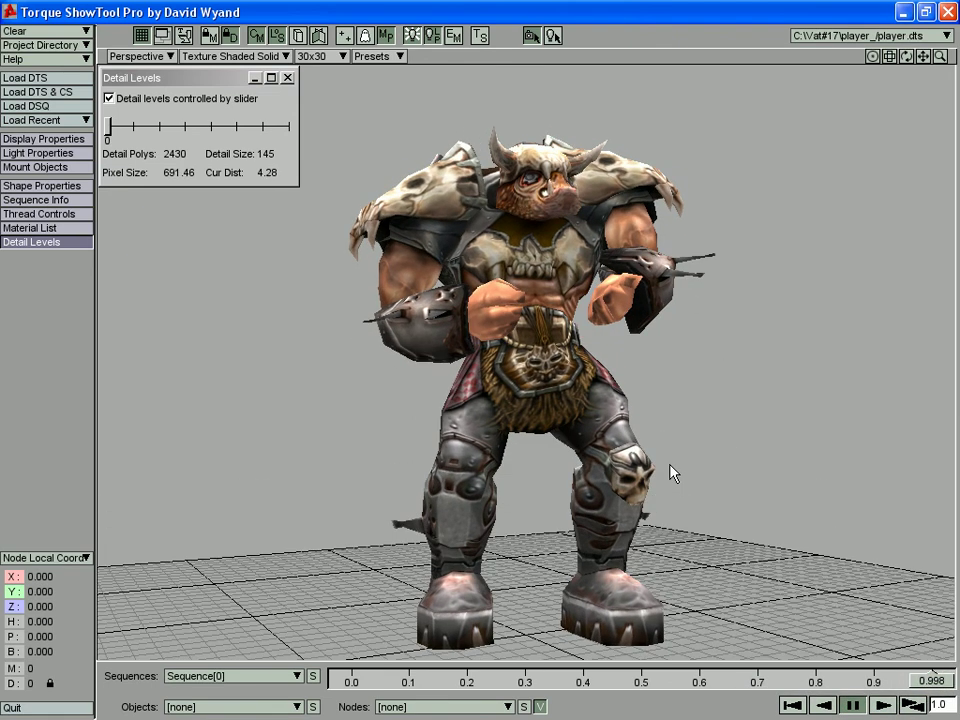
mouse_move(108, 127)
left_mouse_down()
mouse_move(291, 129)
mouse_move(107, 127)
left_mouse_up()
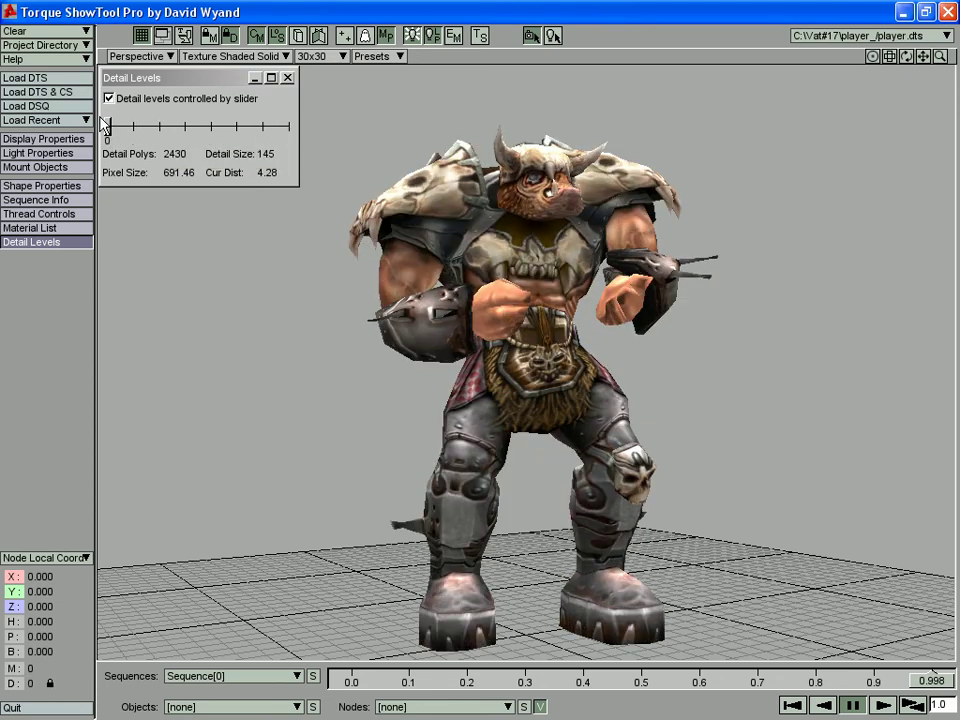